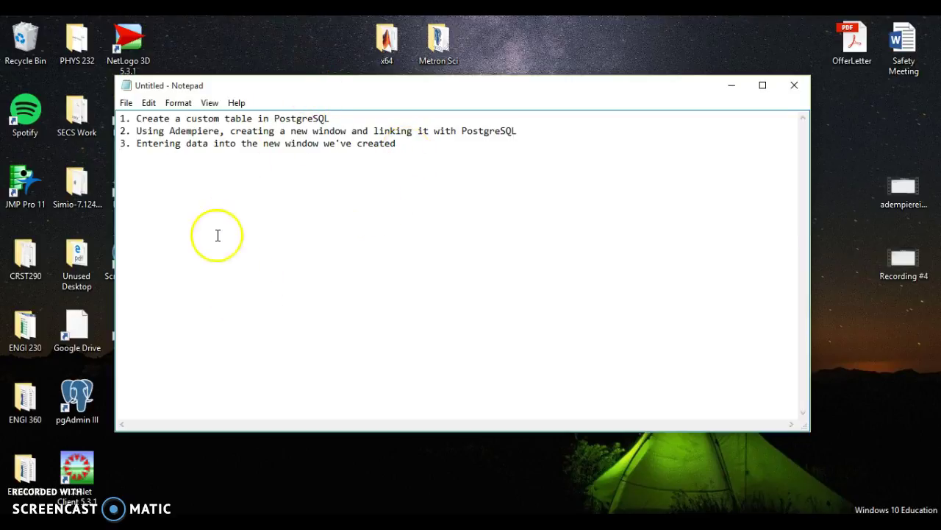
# Open pgAdmin III and connect to the PostgreSQL 9.5 server on localhost, expanding its list of databases.
pyautogui.doubleClick(92, 395)
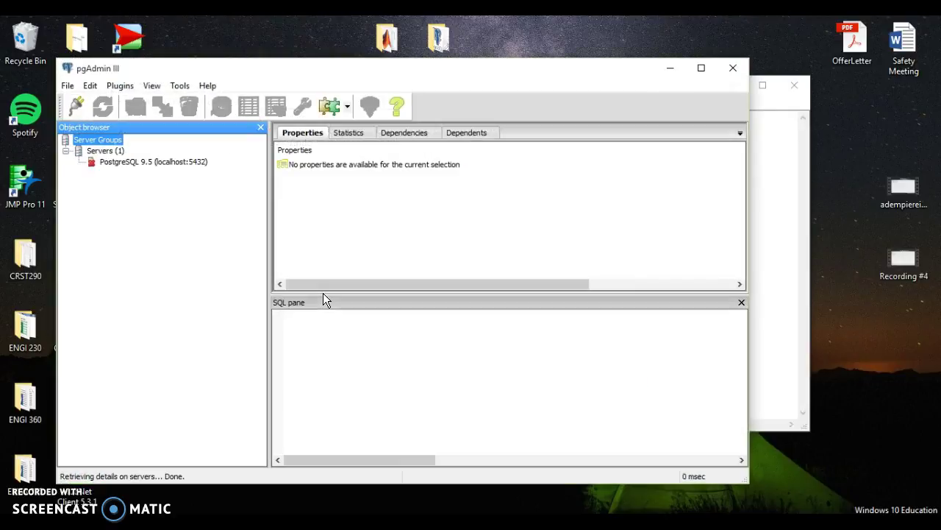
pyautogui.click(121, 162)
pyautogui.doubleClick(121, 162)
pyautogui.click(91, 173)
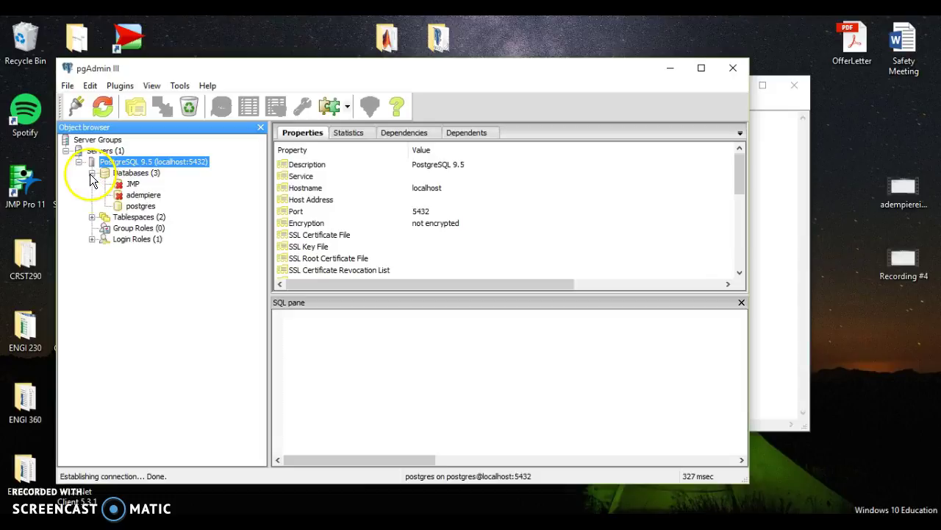
# Connect to the adempiere database and select the tables of its adempiere schema.
pyautogui.doubleClick(132, 196)
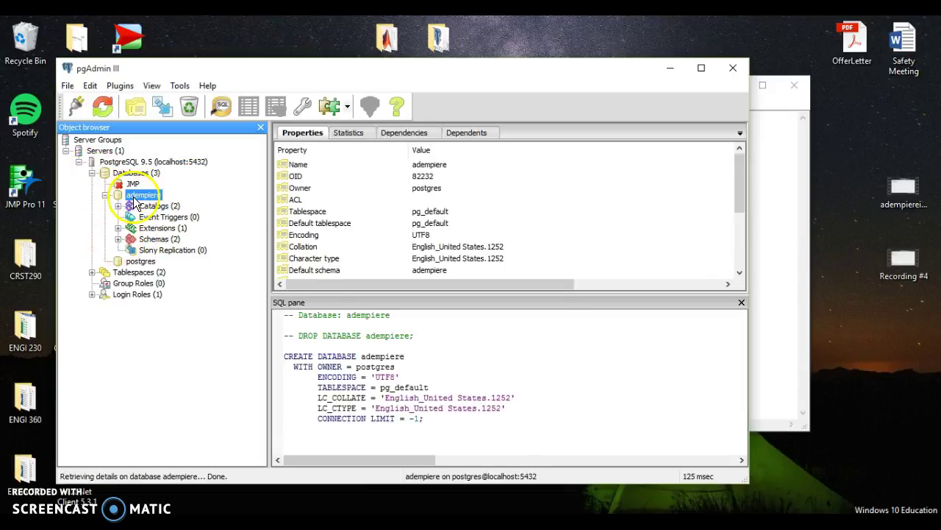
pyautogui.click(118, 239)
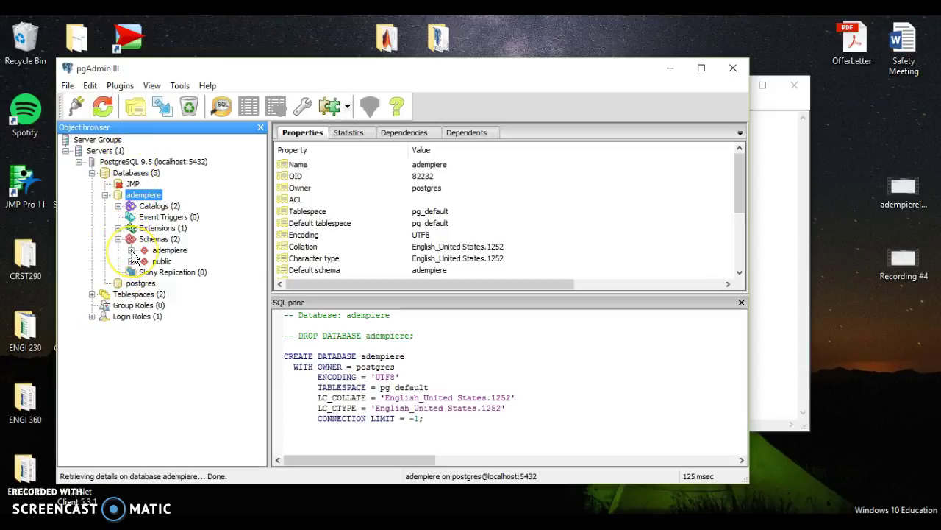
pyautogui.click(132, 251)
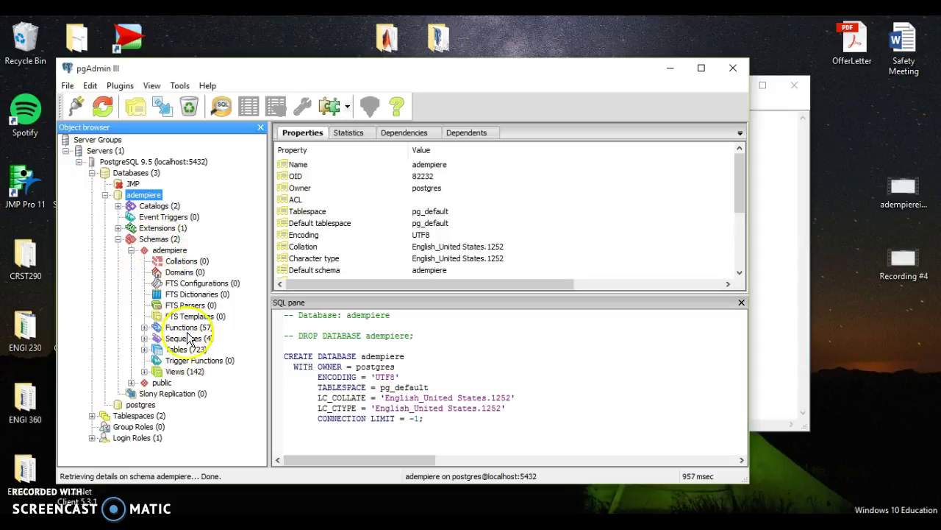
pyautogui.click(180, 350)
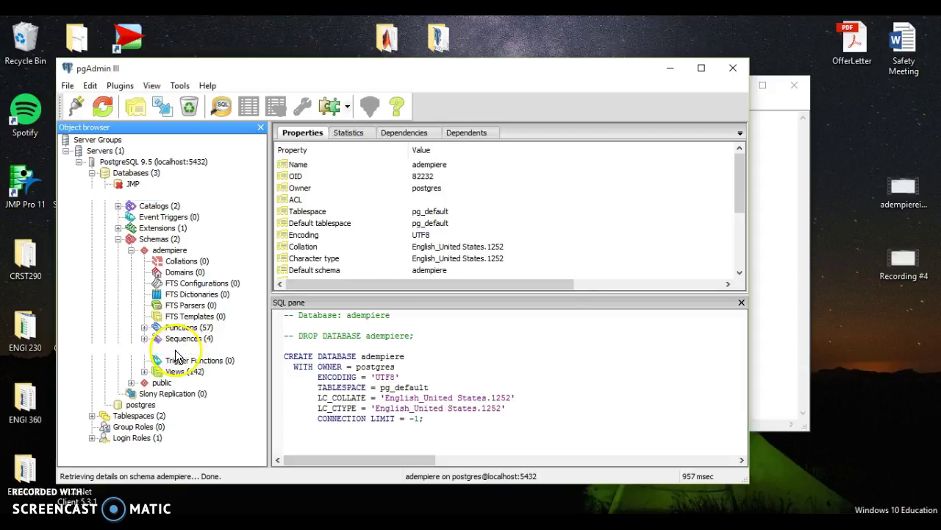
# Open an SQL query window on the adempiere database and paste the CREATE TABLE adempiere.c_mom statement with its column definitions.
pyautogui.click(221, 107)
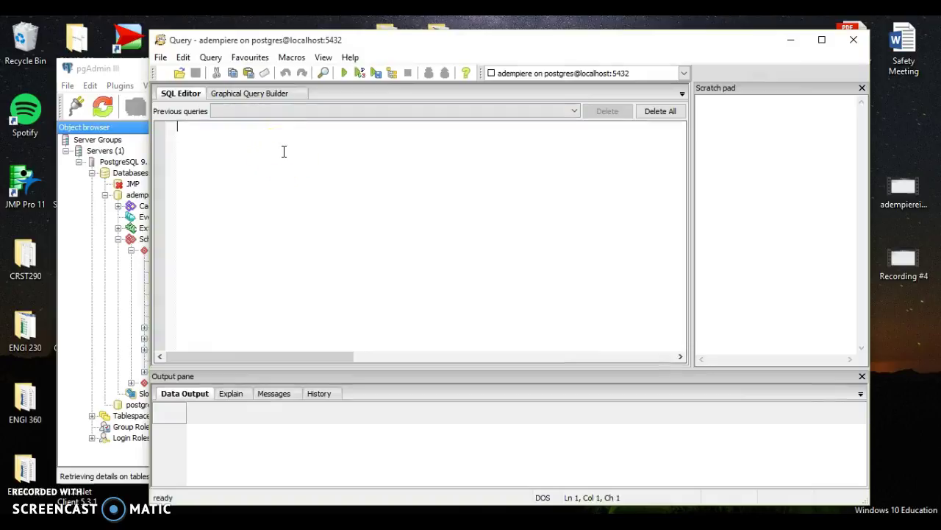
pyautogui.rightClick(284, 151)
pyautogui.click(321, 218)
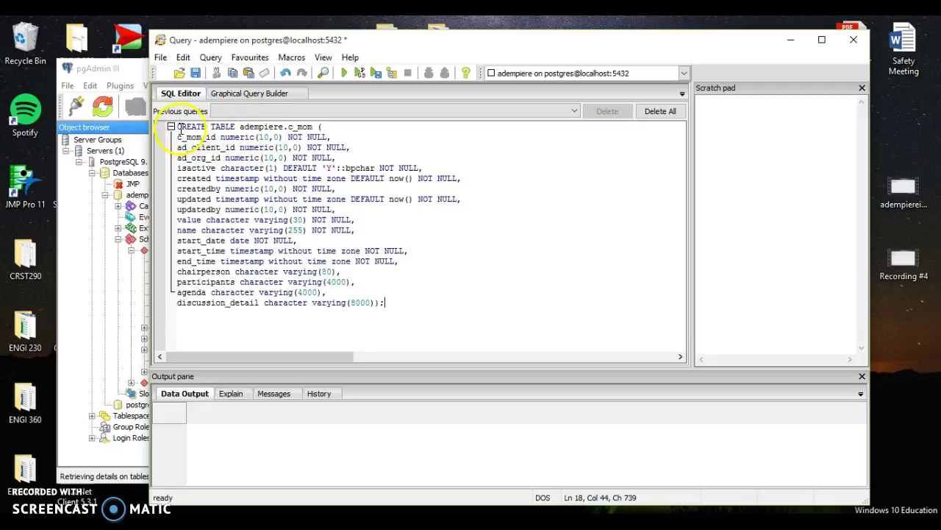
# Review the standard and custom column definitions, and execute the statement to create the c_mom table.
pyautogui.moveTo(177, 127); pyautogui.dragTo(344, 209)
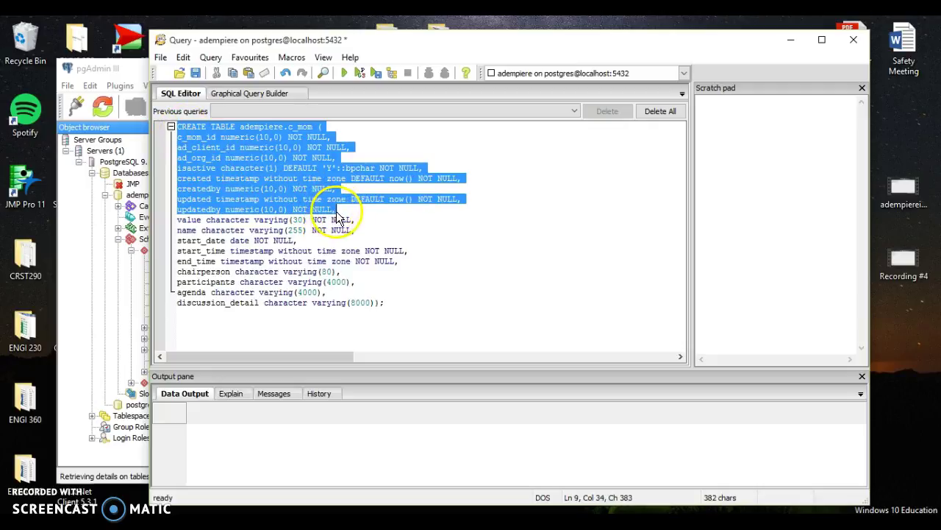
pyautogui.click(347, 211)
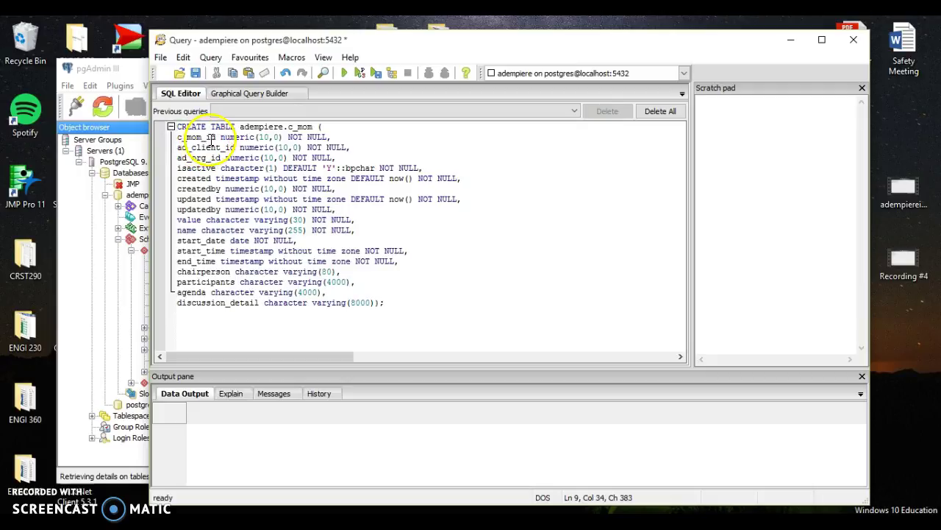
pyautogui.moveTo(179, 138); pyautogui.dragTo(188, 137)
pyautogui.click(202, 138)
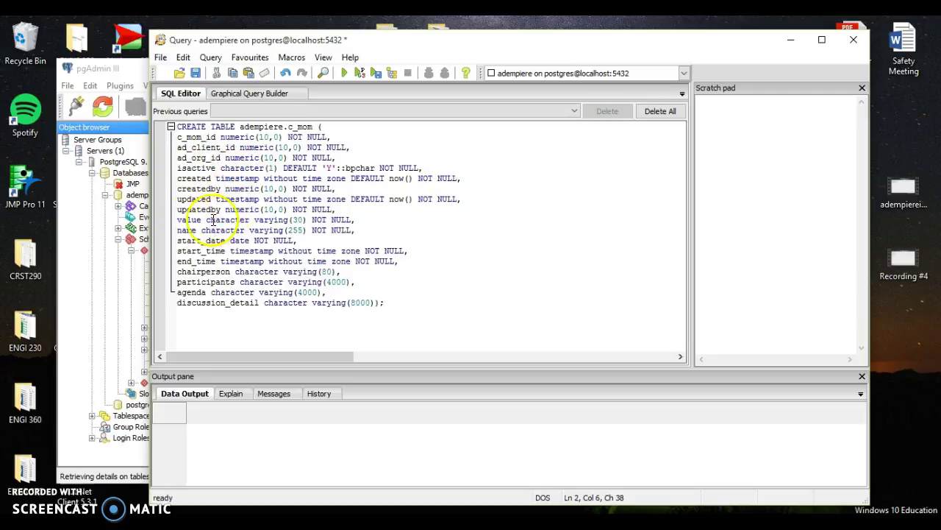
pyautogui.moveTo(178, 219); pyautogui.dragTo(369, 319)
pyautogui.click(392, 304)
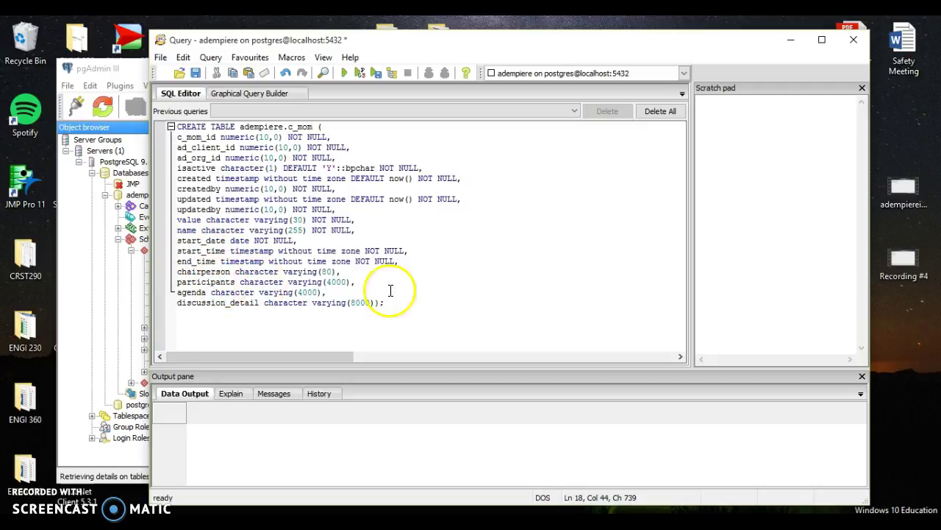
pyautogui.click(341, 72)
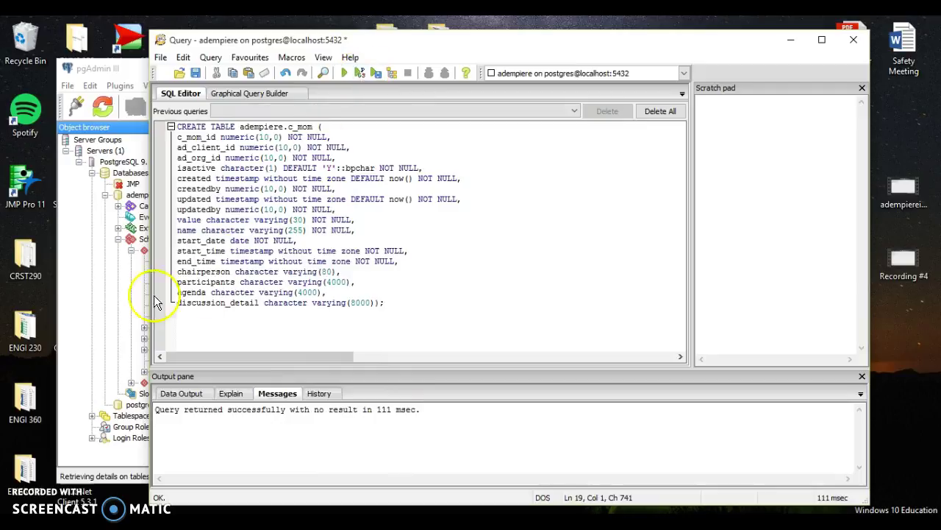
# Return to the object browser and refresh the schemas of the adempiere database.
pyautogui.click(82, 261)
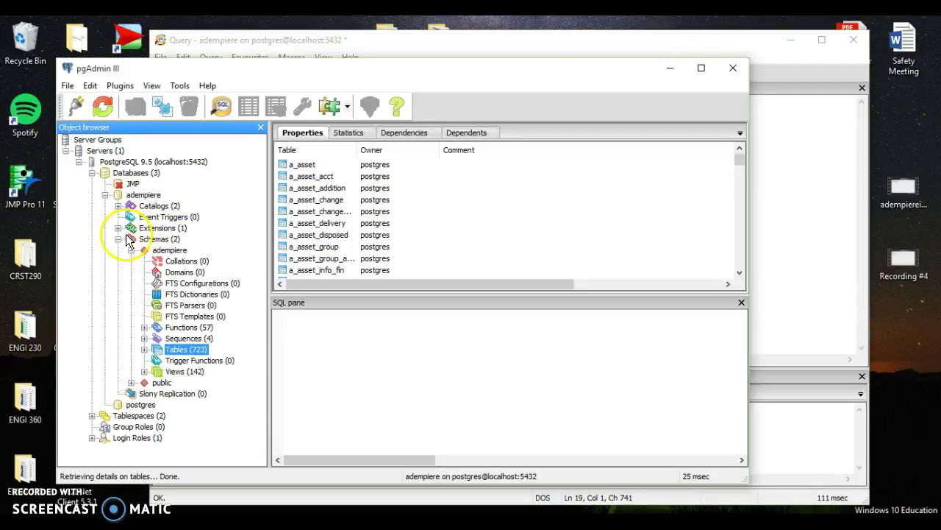
pyautogui.click(119, 240)
pyautogui.click(102, 107)
pyautogui.click(118, 240)
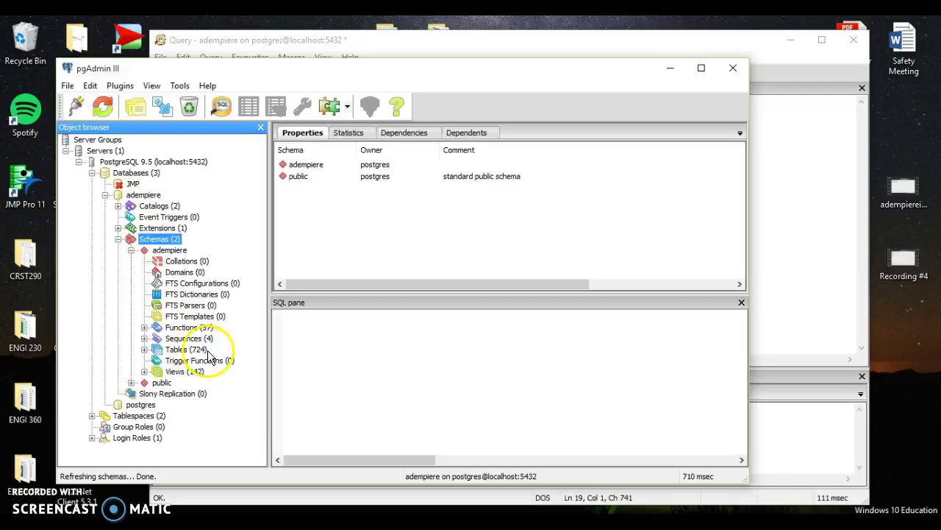
# Find the c_mom table in the adempiere schema's table list and select it.
pyautogui.click(144, 351)
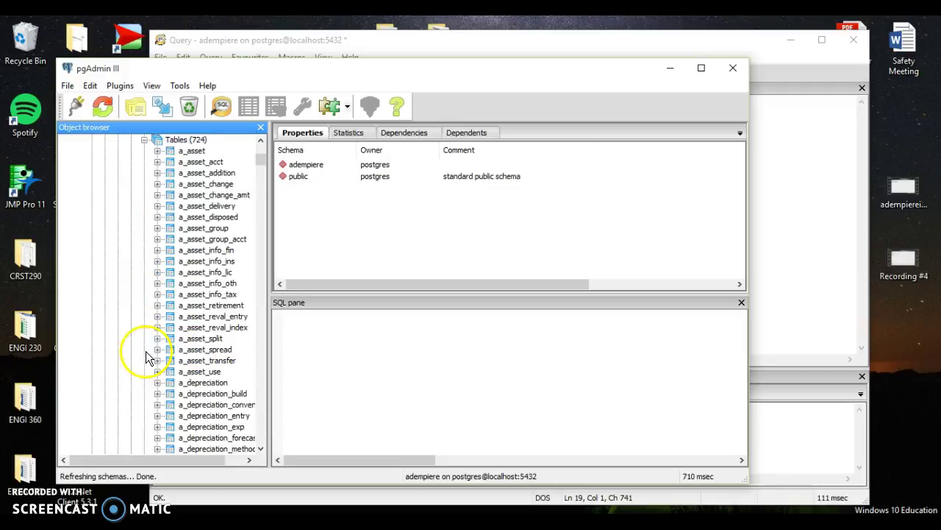
pyautogui.scroll(-15, 210, 279)
pyautogui.scroll(-20, 202, 288)
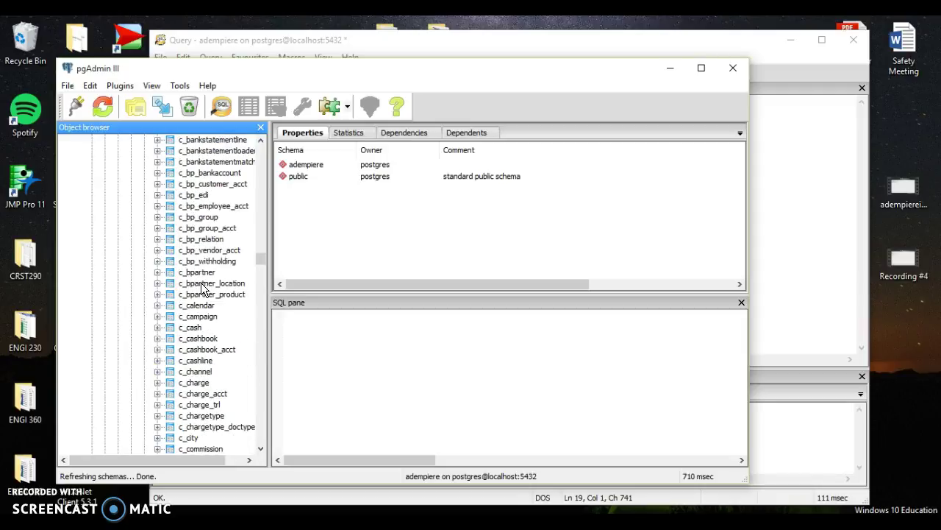
pyautogui.scroll(-20, 204, 288)
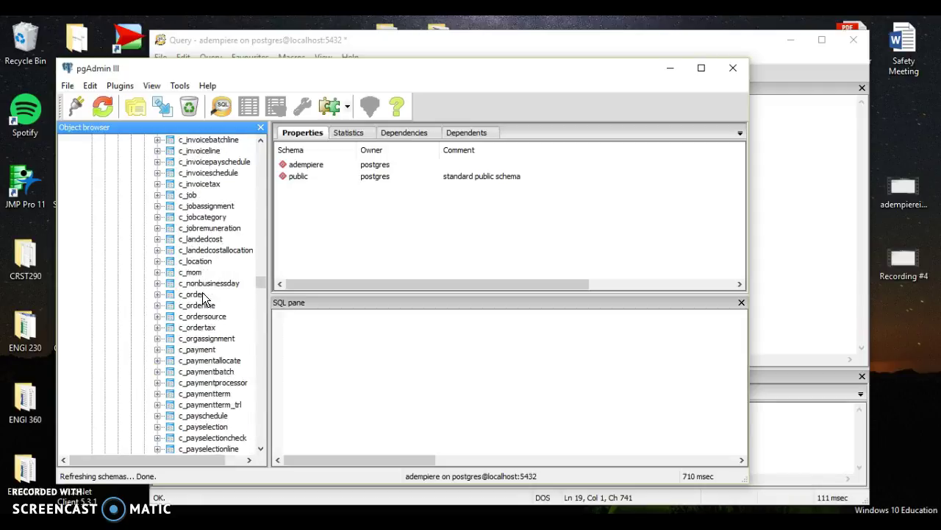
pyautogui.scroll(-8, 206, 298)
pyautogui.scroll(6, 200, 280)
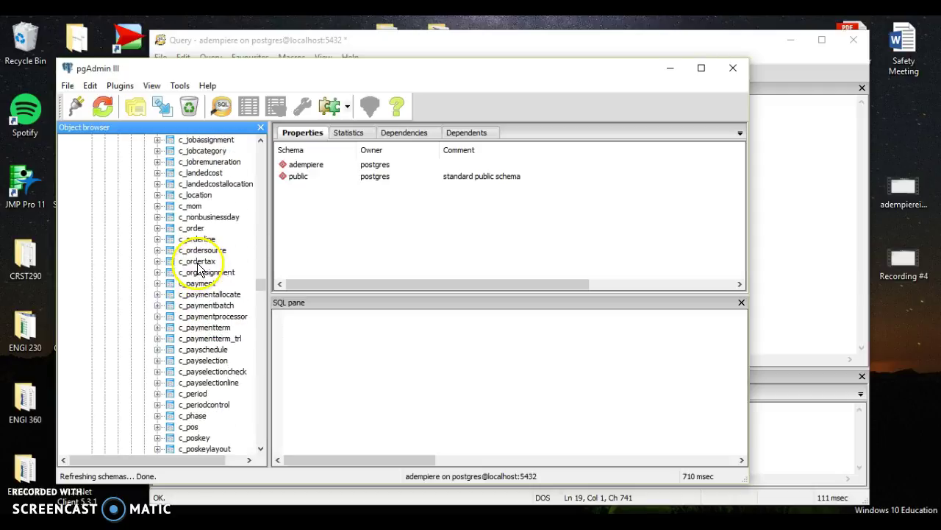
pyautogui.click(193, 208)
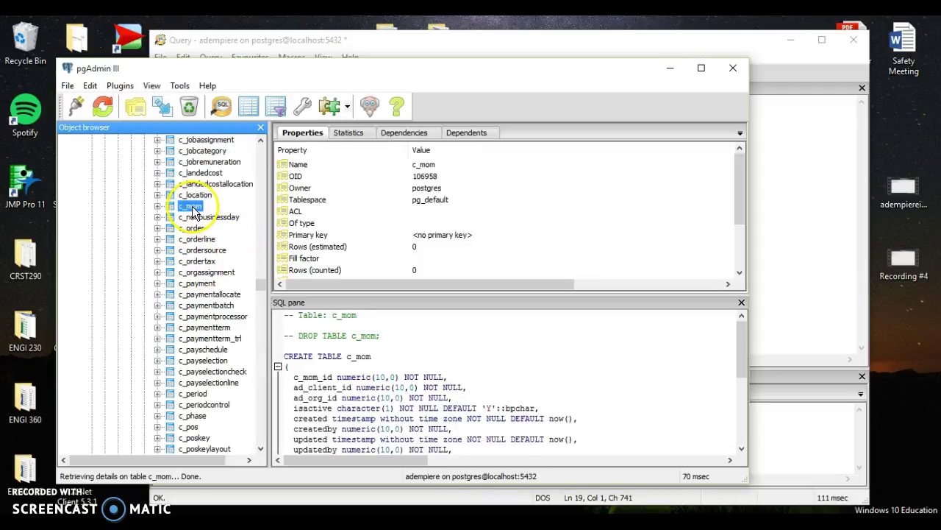
# View the c_mom table's data with a 100-row limit, suppress the missing-primary-key hint for future use, and close the data window.
pyautogui.rightClick(209, 210)
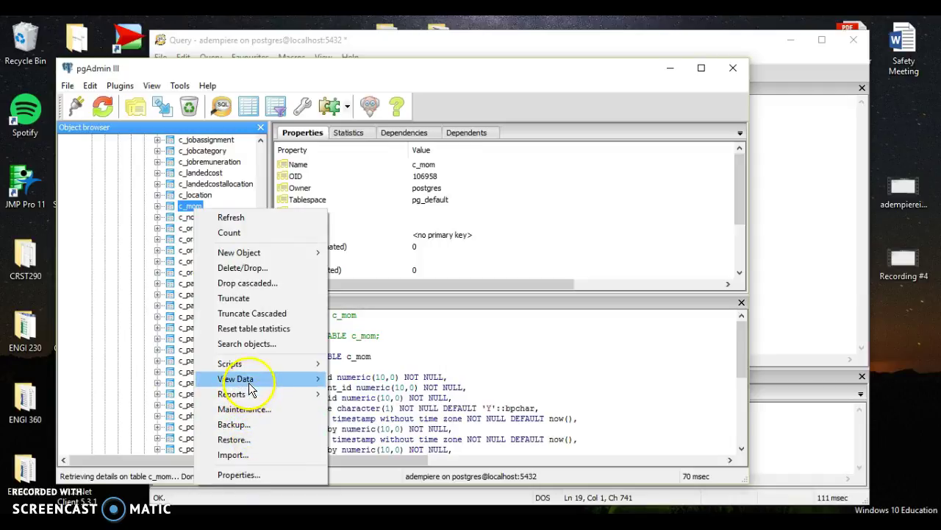
pyautogui.moveTo(250, 379)
pyautogui.click(344, 370)
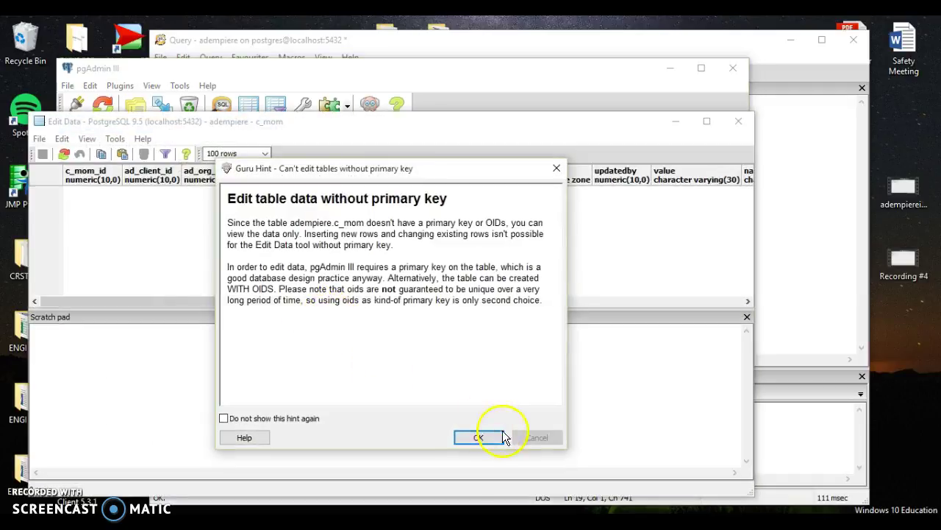
pyautogui.click(304, 419)
pyautogui.click(474, 438)
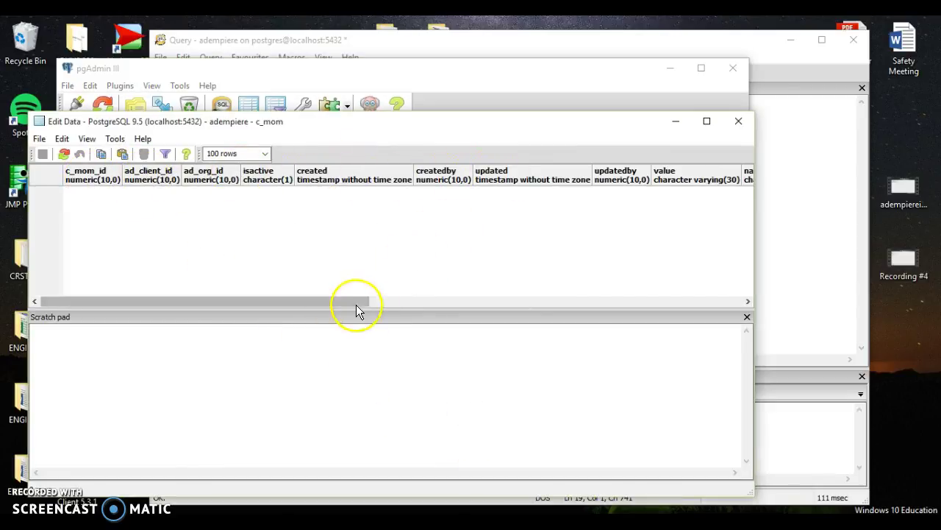
pyautogui.moveTo(355, 303); pyautogui.dragTo(301, 332)
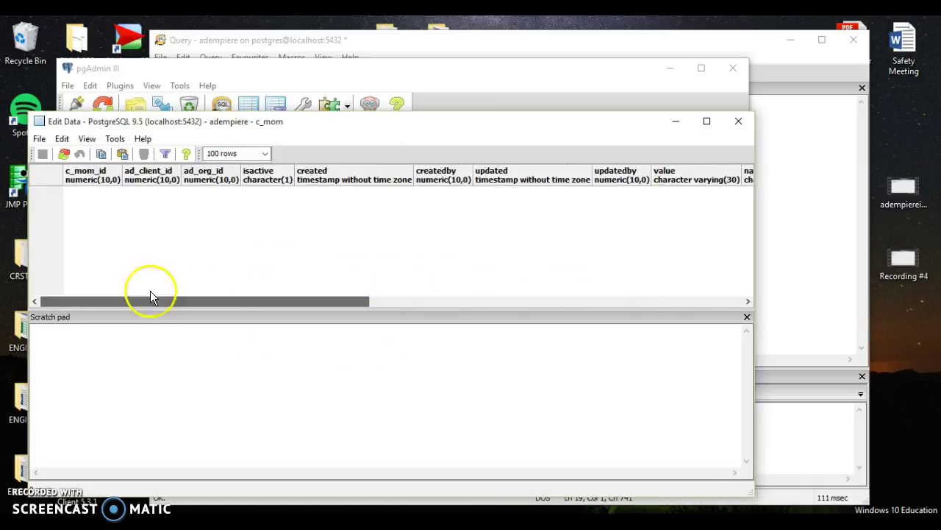
pyautogui.click(737, 122)
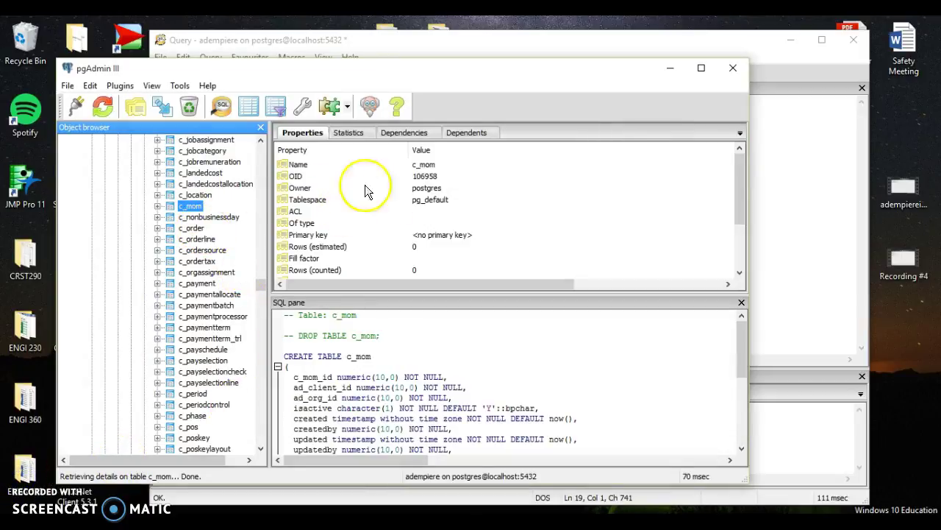
# Minimize the pgAdmin, query and Notepad windows to clear the desktop.
pyautogui.click(667, 70)
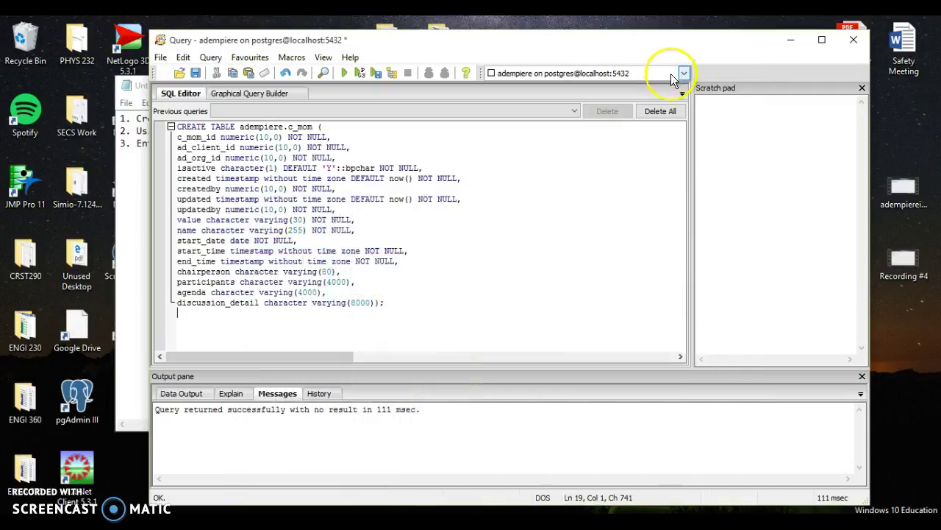
pyautogui.click(791, 42)
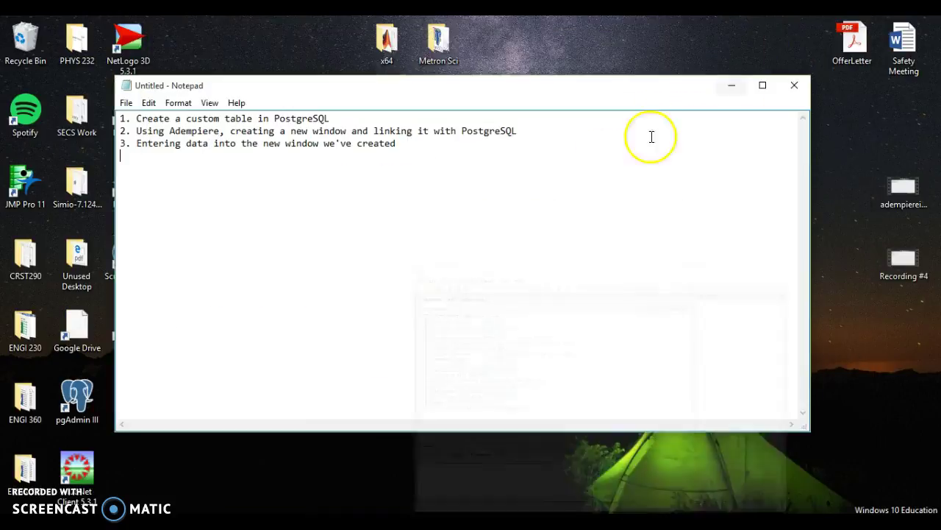
pyautogui.click(731, 87)
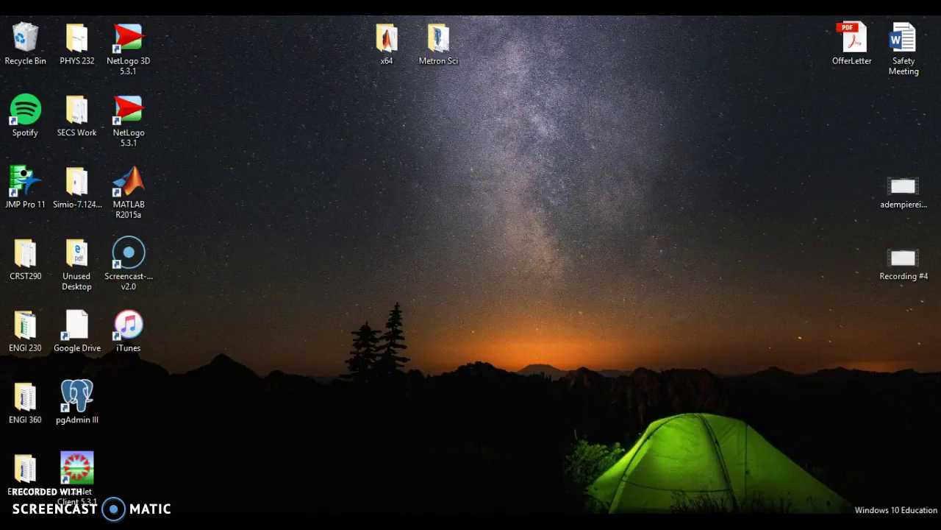
# Open the C:\Adempiere folder in File Explorer and launch the RUN_Adempiere batch file.
pyautogui.click(375, 515)
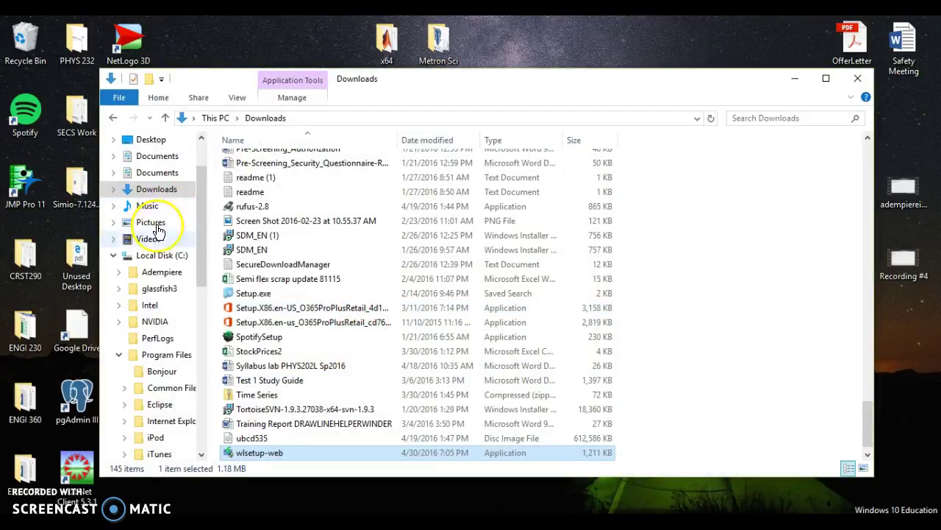
pyautogui.click(157, 272)
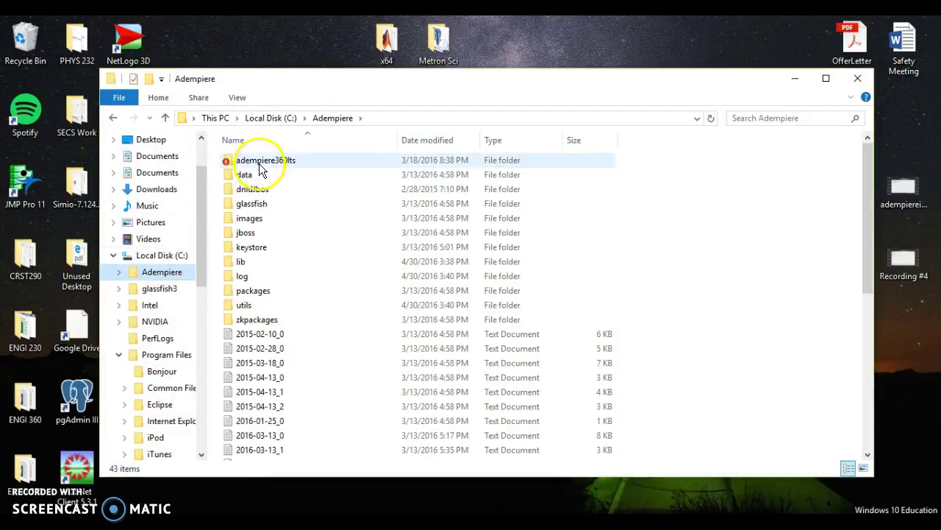
pyautogui.scroll(-7, 257, 309)
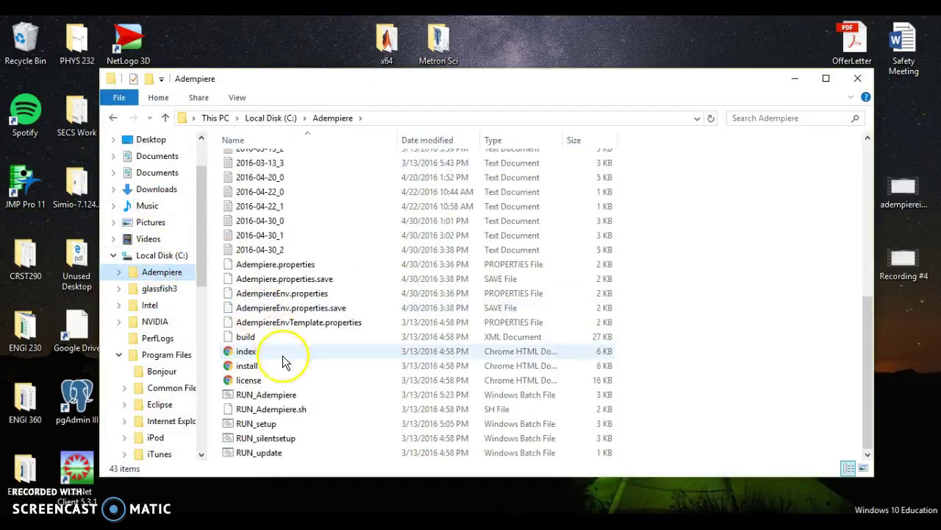
pyautogui.doubleClick(268, 398)
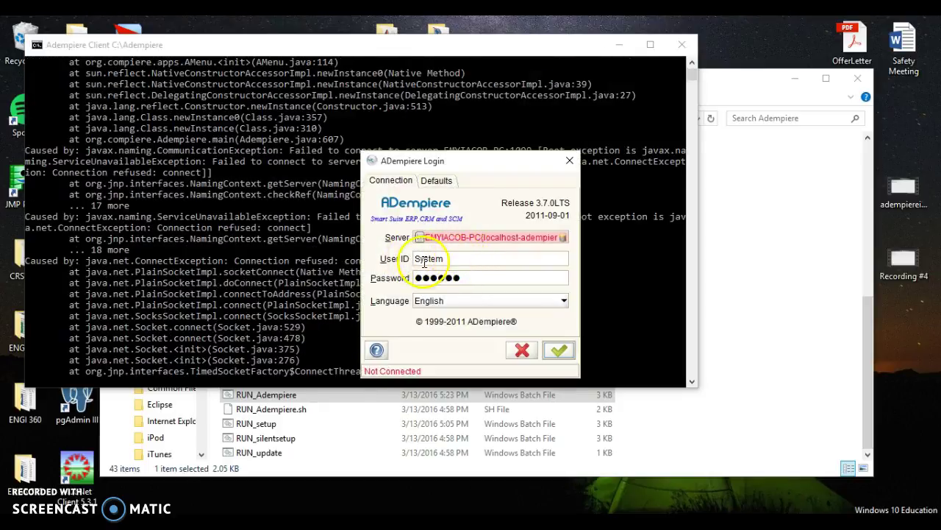
# Log in to ADempiere as System with the System Administrator role, System client and organization *.
pyautogui.click(553, 349)
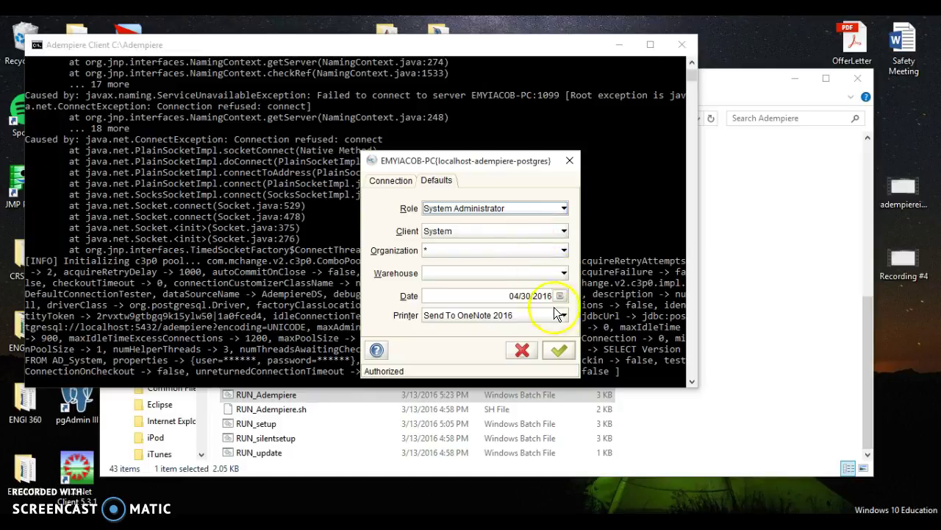
pyautogui.click(557, 349)
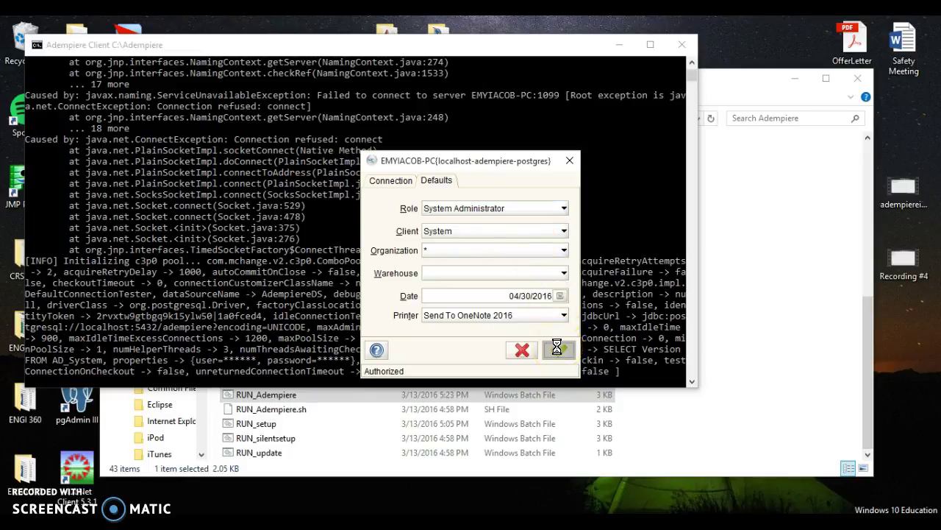
pyautogui.click(443, 308)
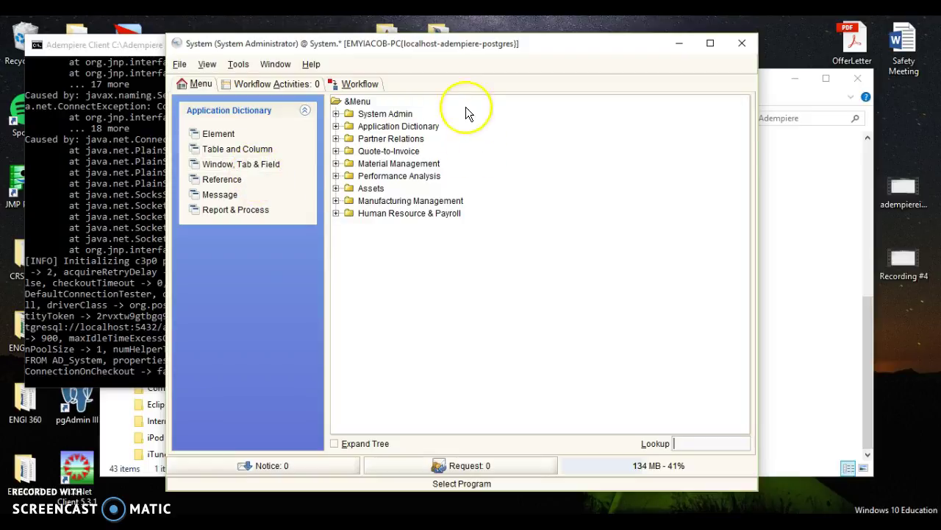
# Create a new Table and Column record with DB Table Name c_mom and Name "Minutes of Meeting Detail".
pyautogui.click(336, 126)
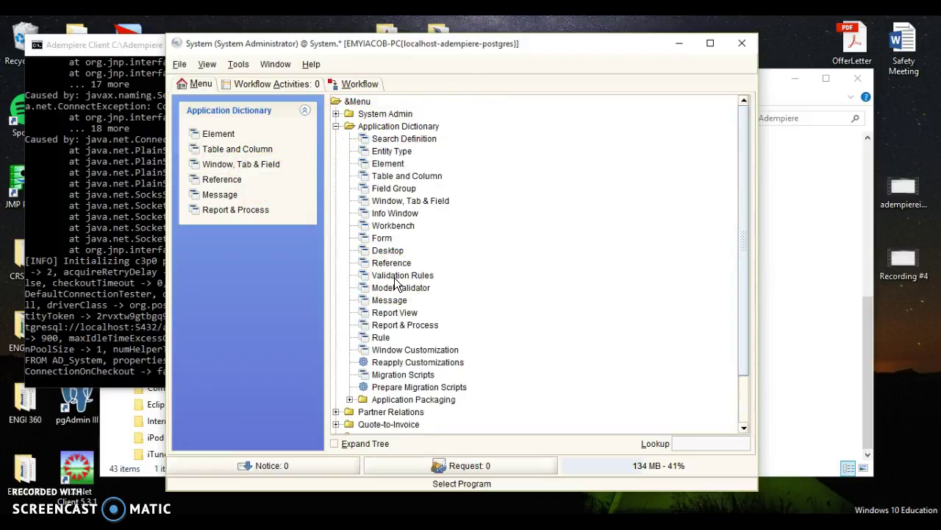
pyautogui.click(227, 150)
pyautogui.click(304, 429)
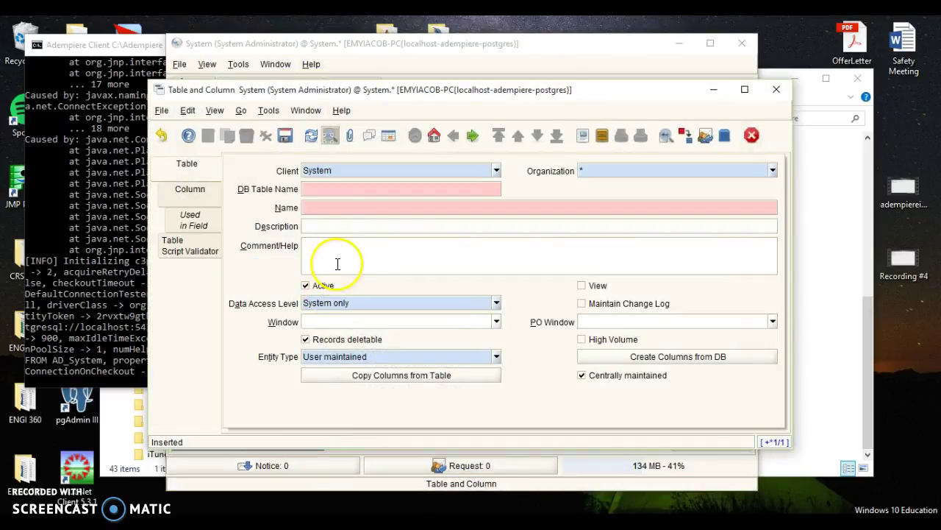
pyautogui.click(340, 184)
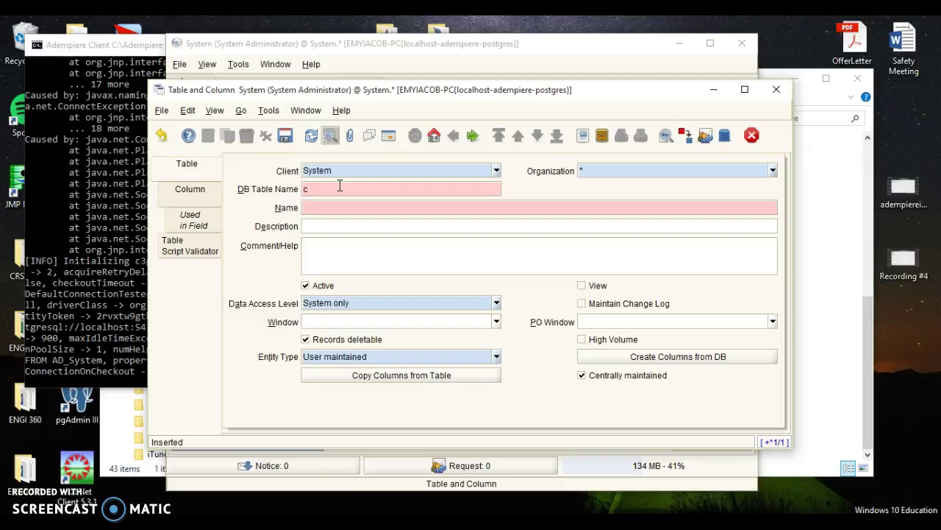
pyautogui.write('c_mom')
pyautogui.press('Tab')
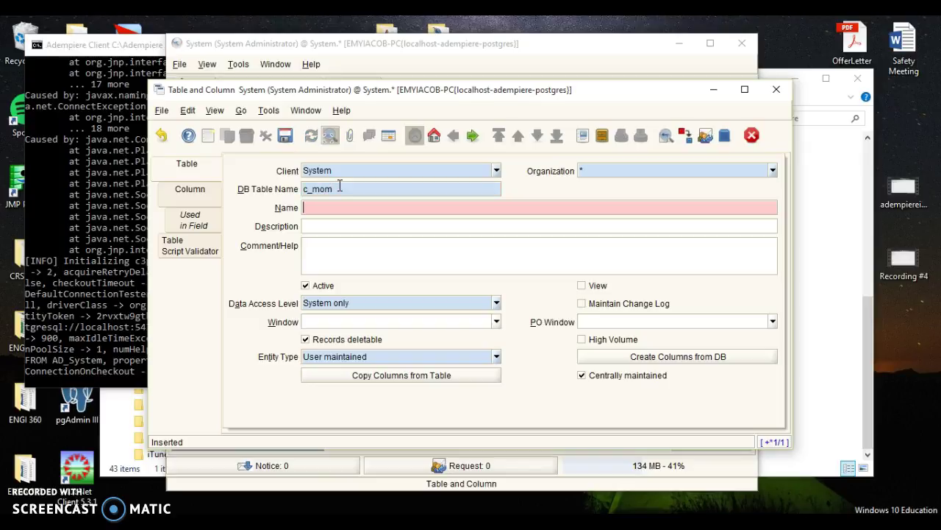
pyautogui.write('Minutes of Meeting Detail')
pyautogui.press('Tab')
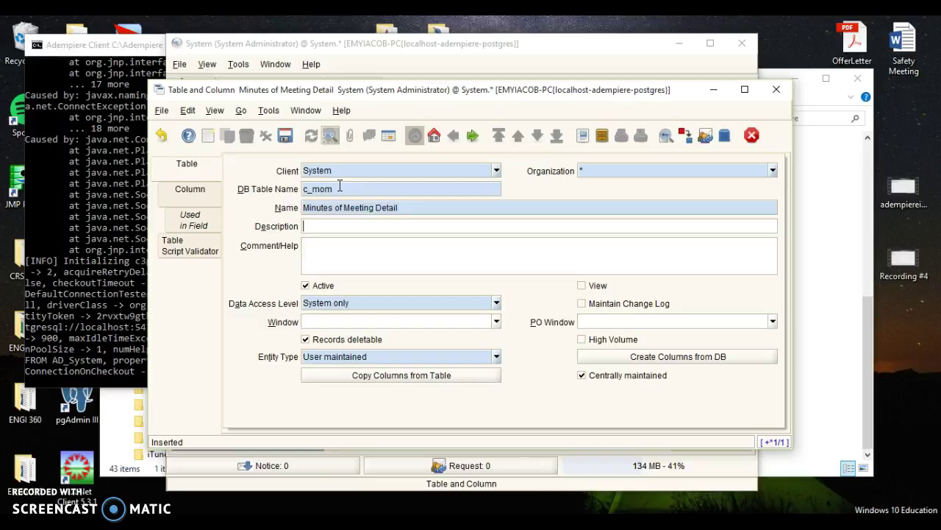
# Enter "This table stores teh minutes of meeting detail" as the table's description and copy the same text into Comment/Help.
pyautogui.write('This tab')
pyautogui.write('ble')
pyautogui.write(' stores teh m')
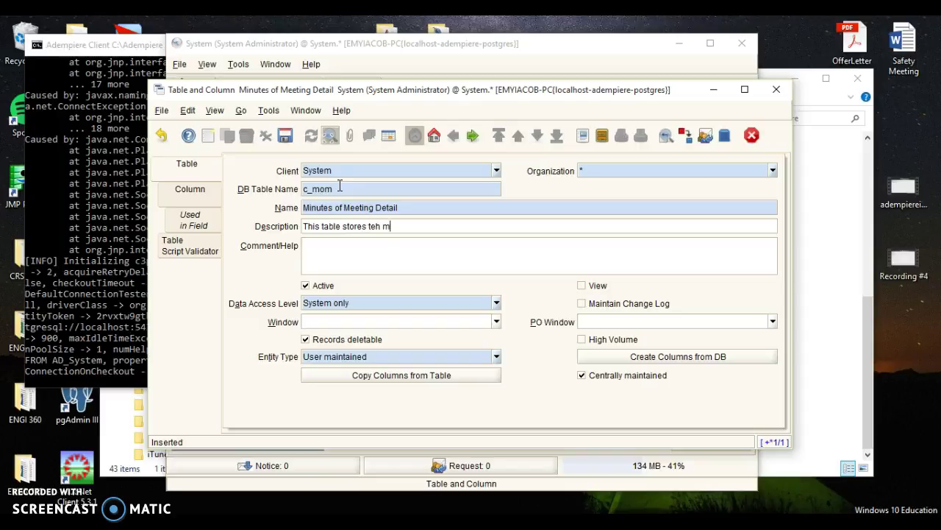
pyautogui.write('inutes of meeting dt')
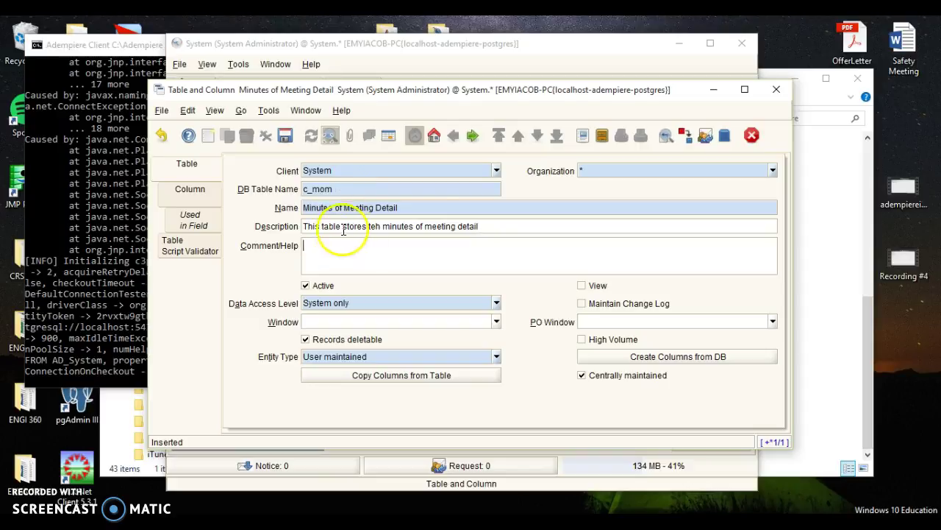
pyautogui.press('Home')
pyautogui.hotkey('shift', 'End')
pyautogui.hotkey('ctrl', 'c')
pyautogui.click(326, 248)
pyautogui.hotkey('ctrl', 'v')
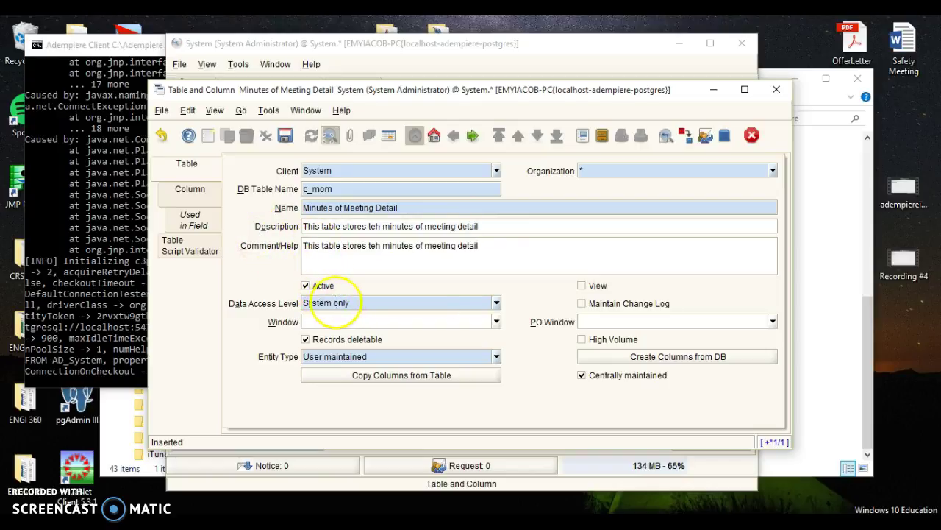
# Set the c_mom table's Data Access Level to All.
pyautogui.click(497, 304)
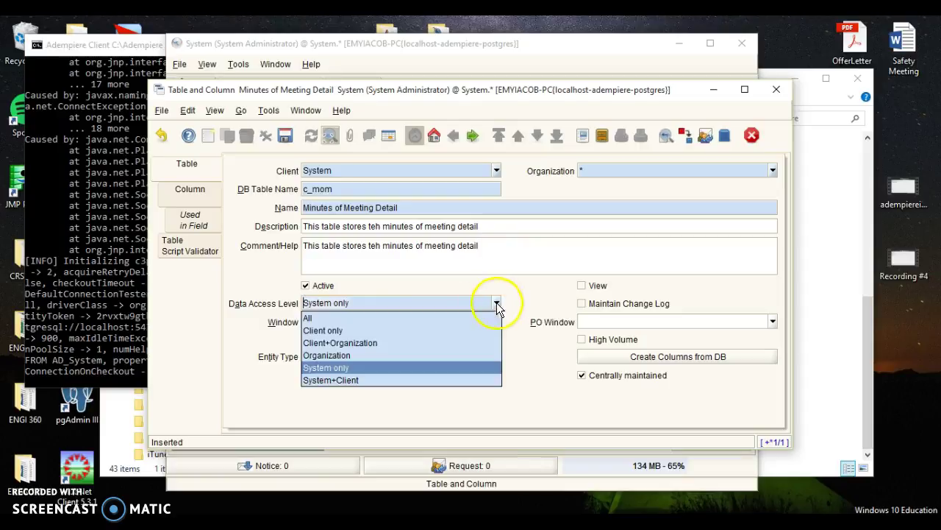
pyautogui.click(429, 318)
pyautogui.click(496, 304)
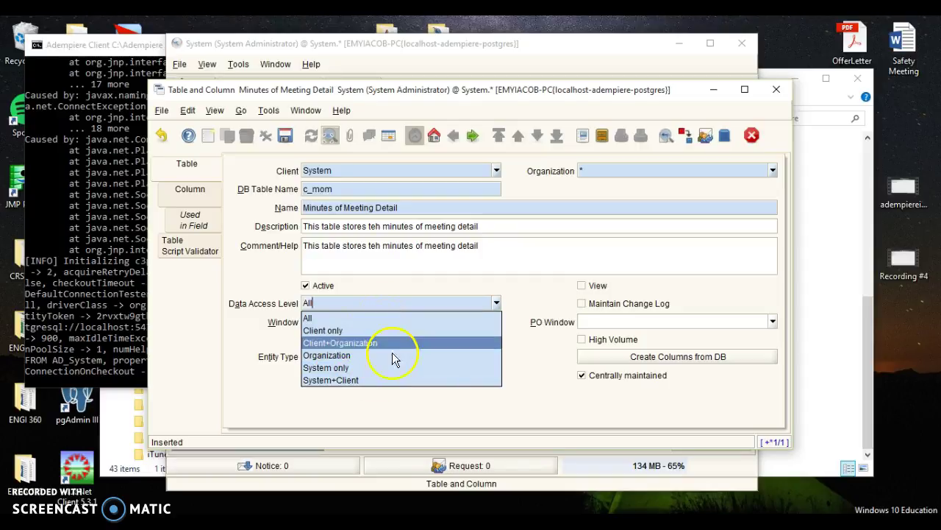
pyautogui.click(342, 317)
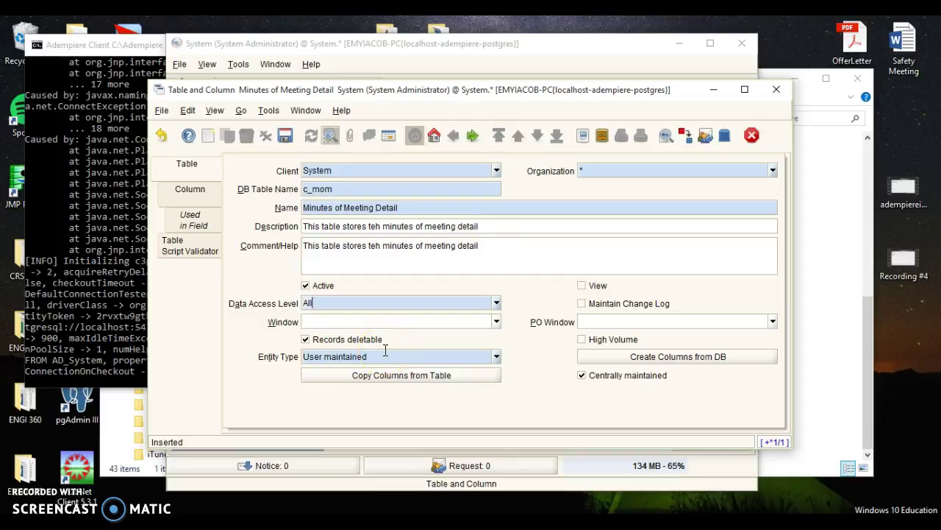
# Create the c_mom table's dictionary columns from the database with the entity type User maintained.
pyautogui.click(651, 359)
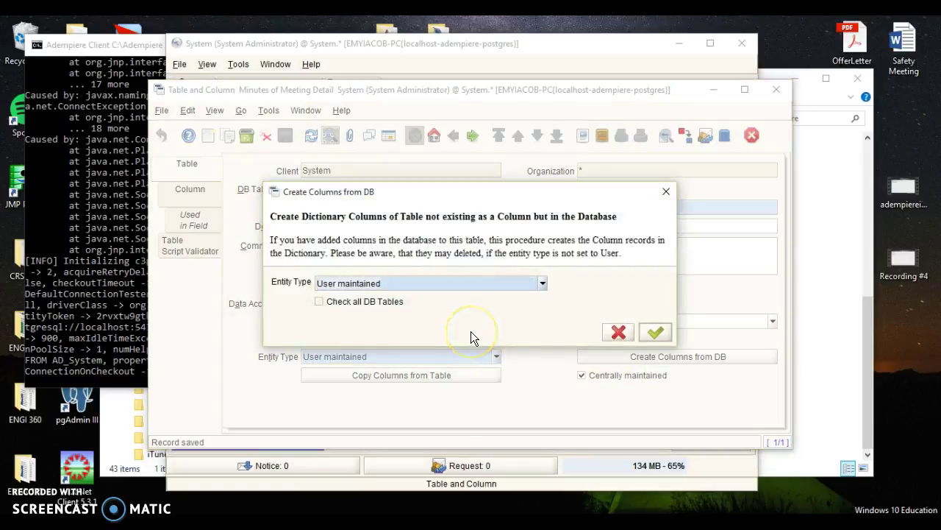
pyautogui.click(664, 334)
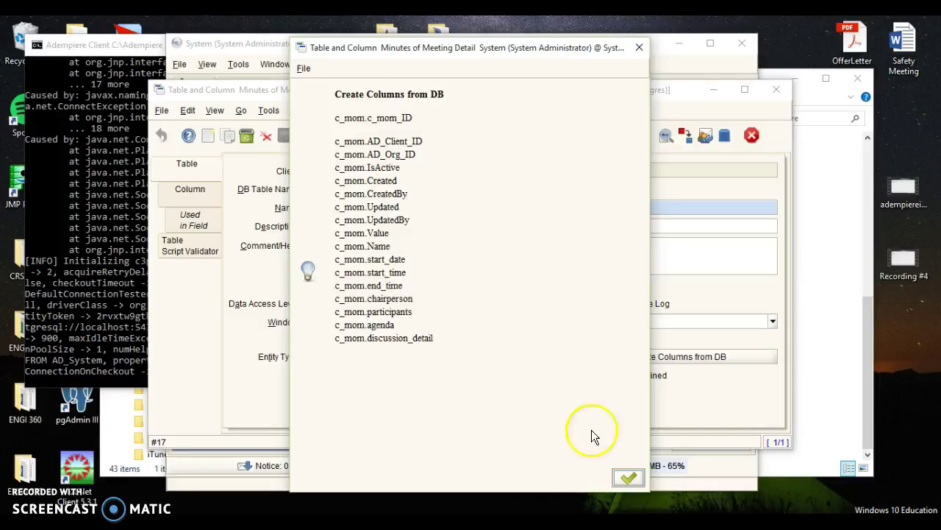
pyautogui.click(626, 479)
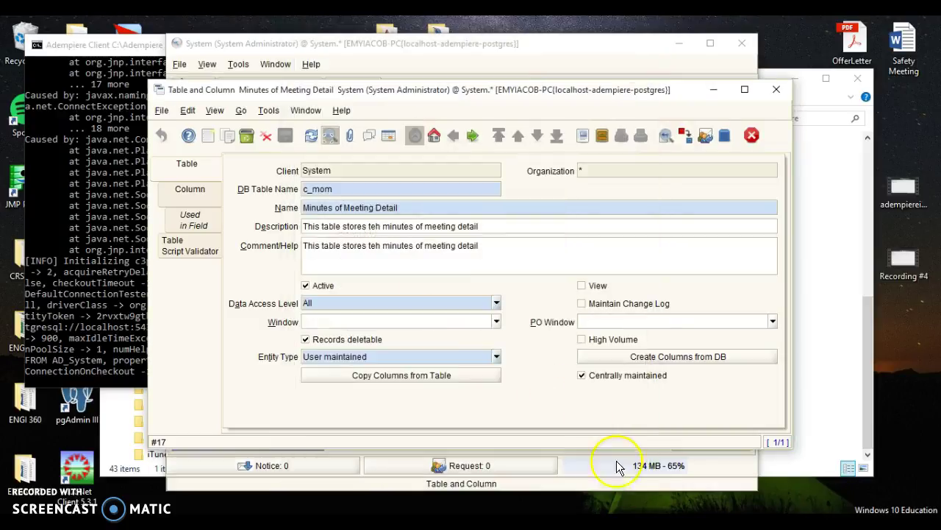
# Review the column records generated for the c_mom table and close the Table and Column window.
pyautogui.click(197, 199)
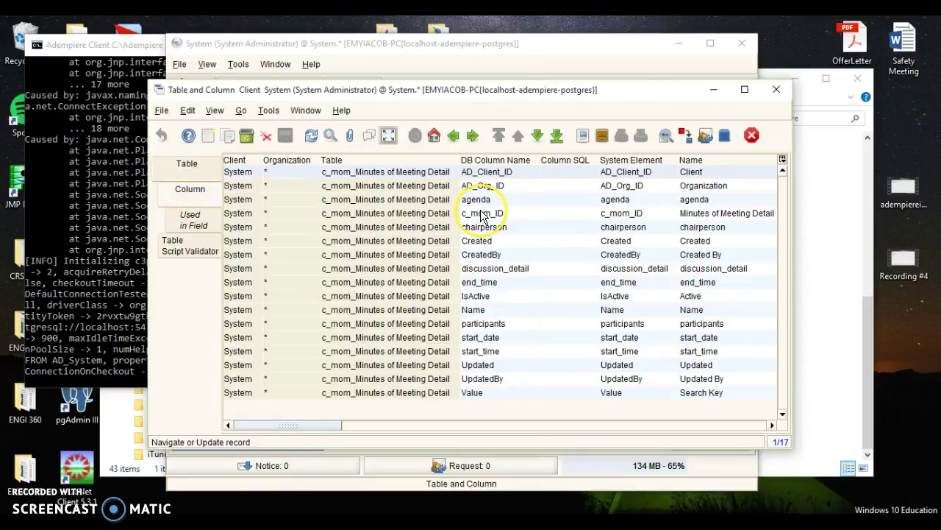
pyautogui.click(573, 217)
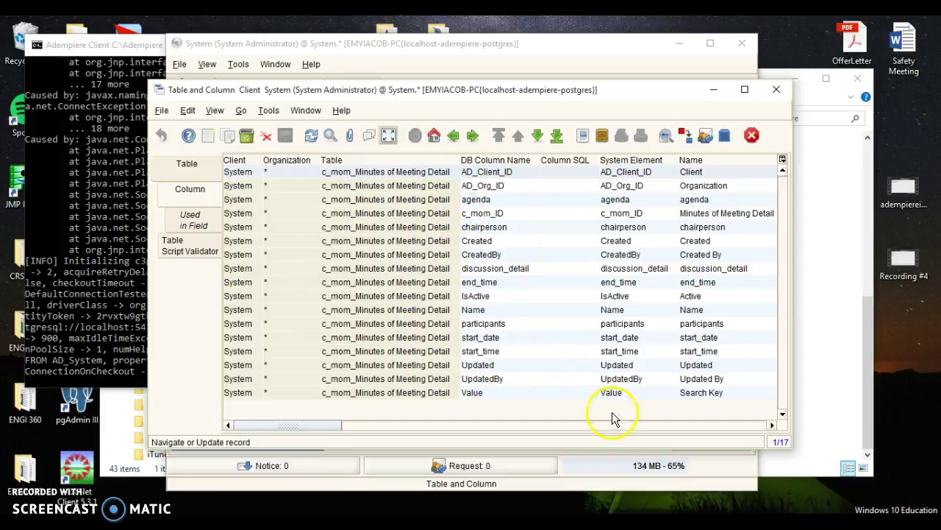
pyautogui.click(777, 89)
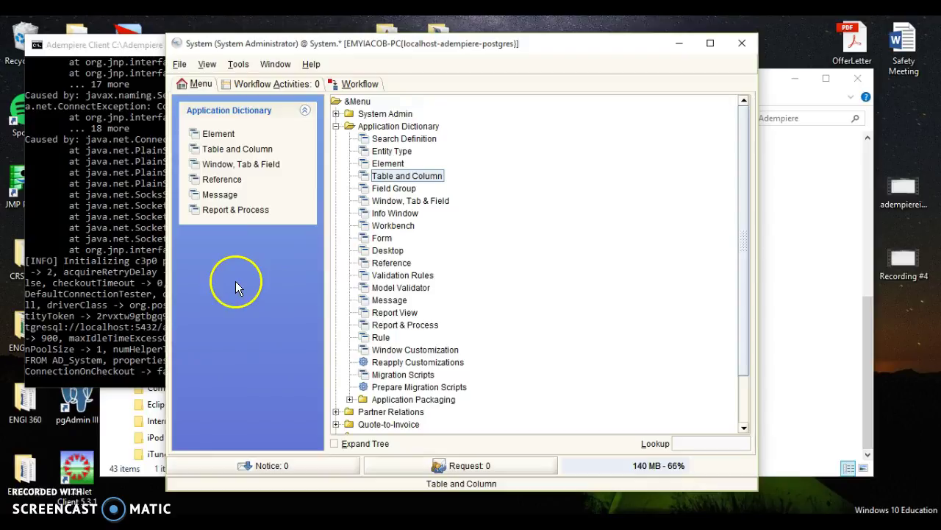
# Create a new Window, Tab & Field record named "Minutes of Meeting".
pyautogui.click(261, 166)
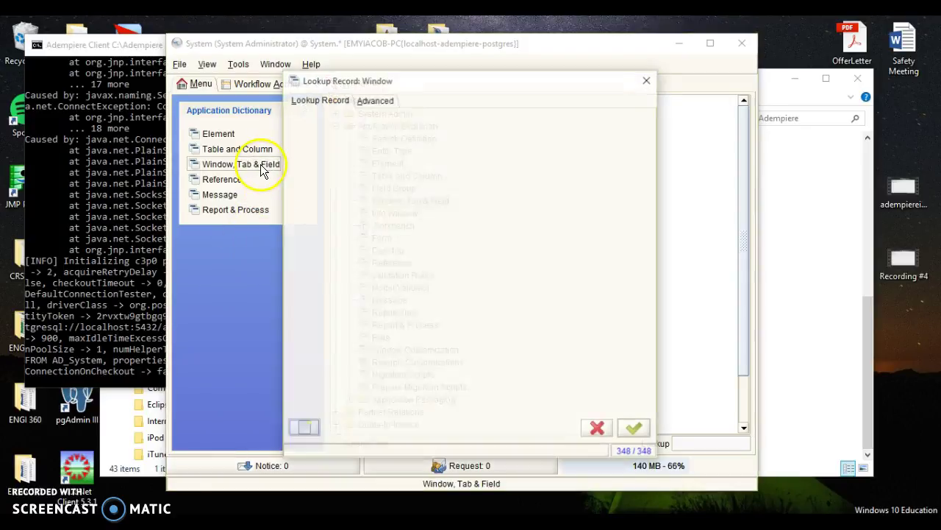
pyautogui.click(305, 429)
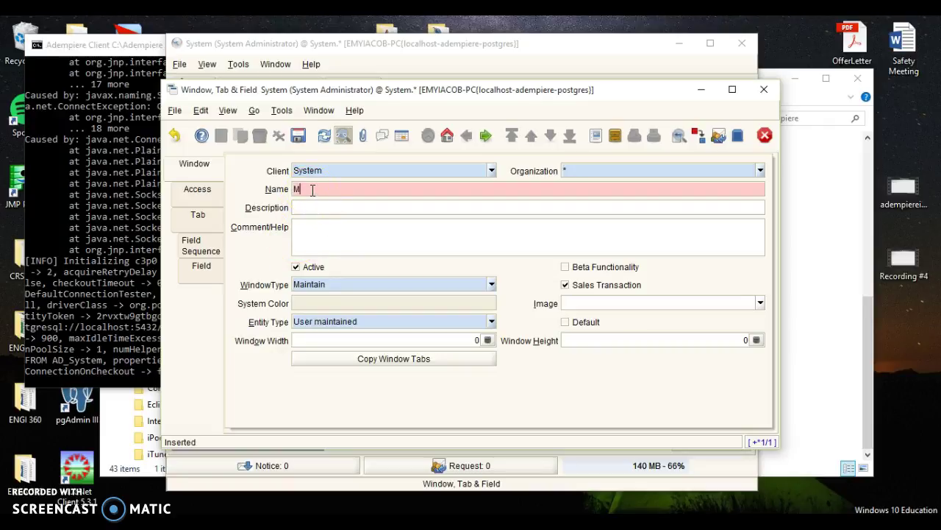
pyautogui.write('nutes of Meeting')
pyautogui.press('Tab')
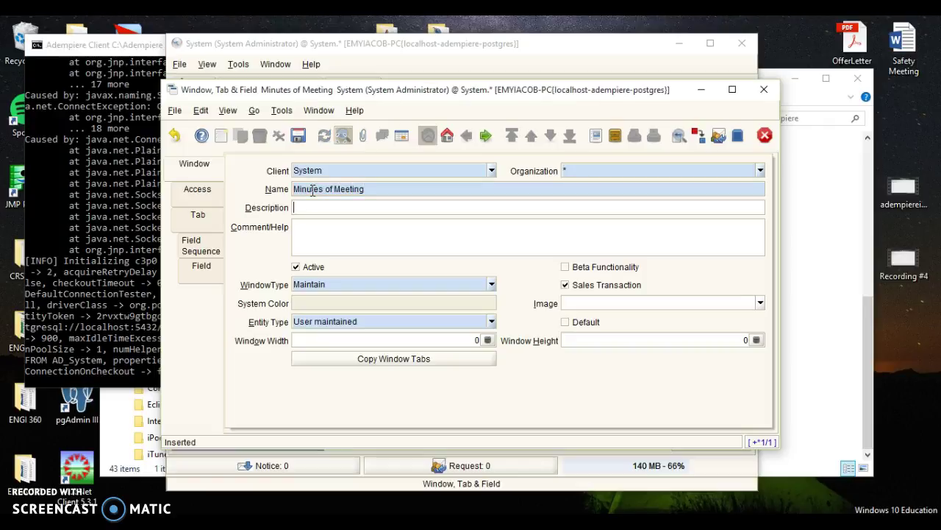
# Enter "Minutes of Meeting" as the window's description and "Minutes of Meetings" as its Comment/Help.
pyautogui.write('Minutes ')
pyautogui.write('of MEet')
pyautogui.write('eeting')
pyautogui.write('Minut')
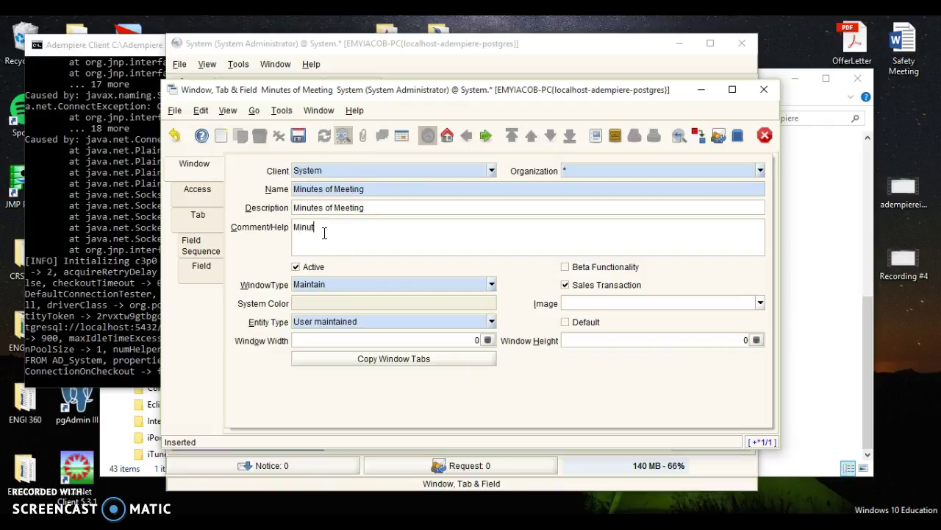
pyautogui.write('es of Meetings')
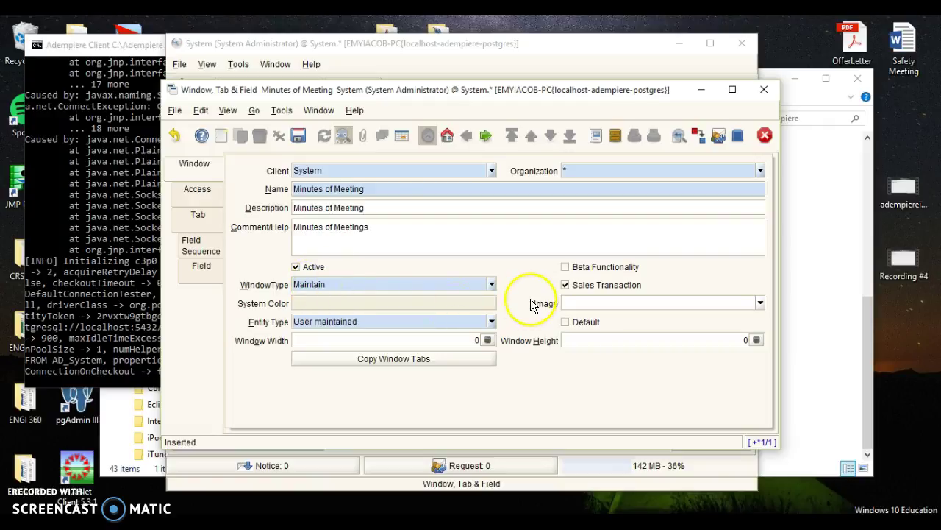
# Disable Sales Transaction for the Minutes of Meeting window, save the record and check its role access.
pyautogui.click(565, 286)
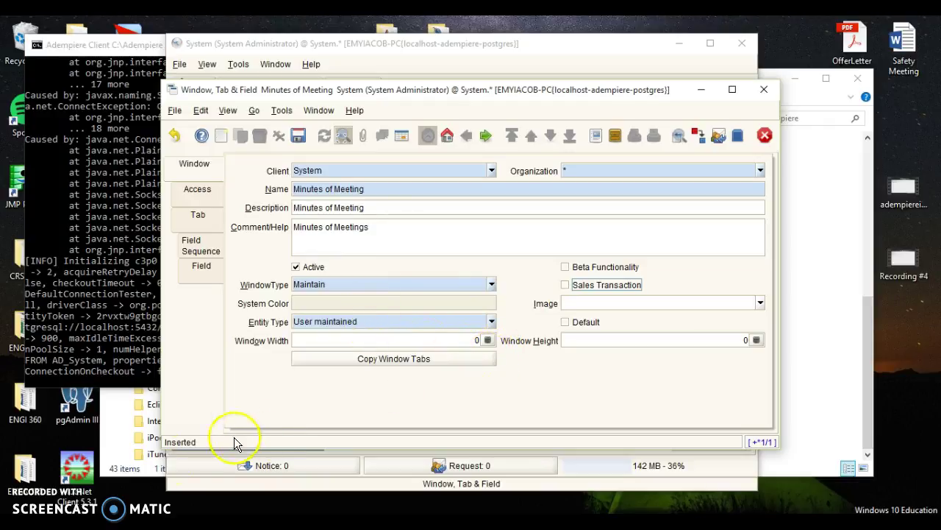
pyautogui.click(297, 136)
pyautogui.click(203, 193)
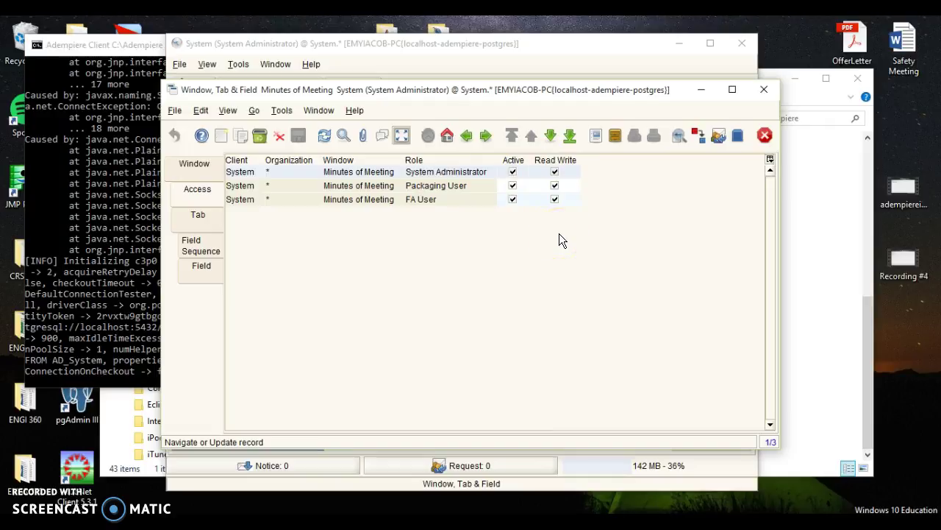
# Add a tab record named MOM with description "MOM basic details" and Comment/Help "This tab captures the basic details of the MOM".
pyautogui.click(211, 218)
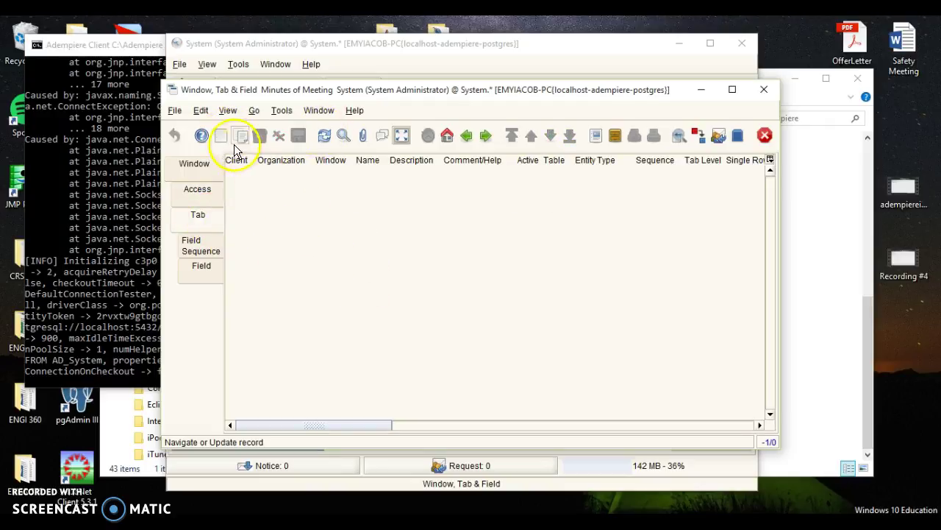
pyautogui.click(221, 136)
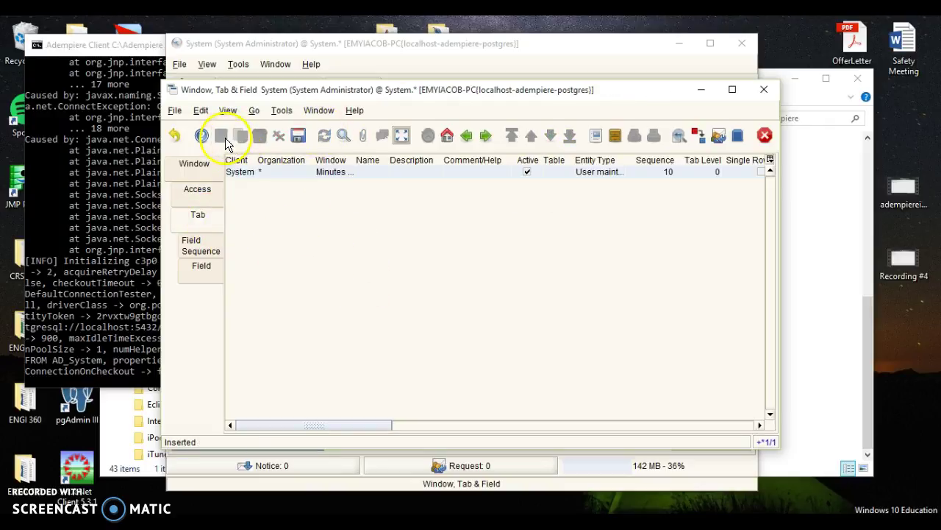
pyautogui.click(398, 139)
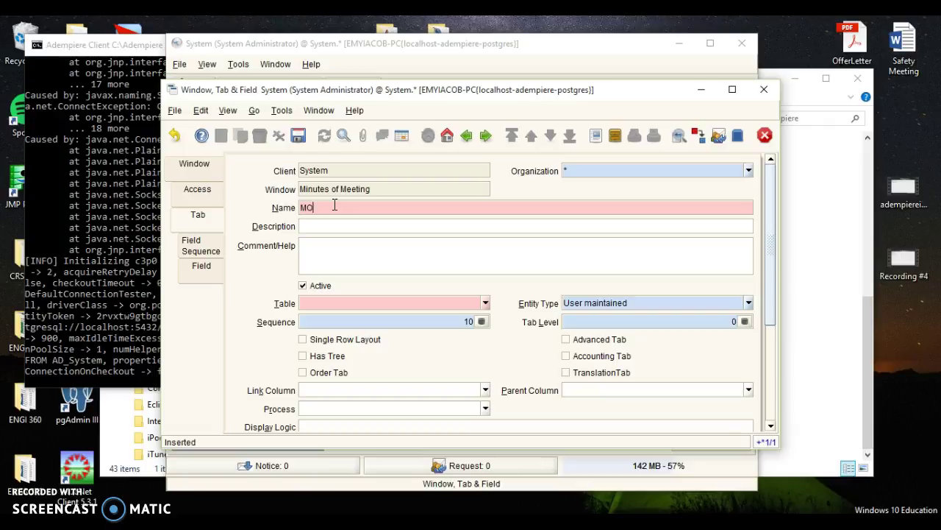
pyautogui.press('Tab')
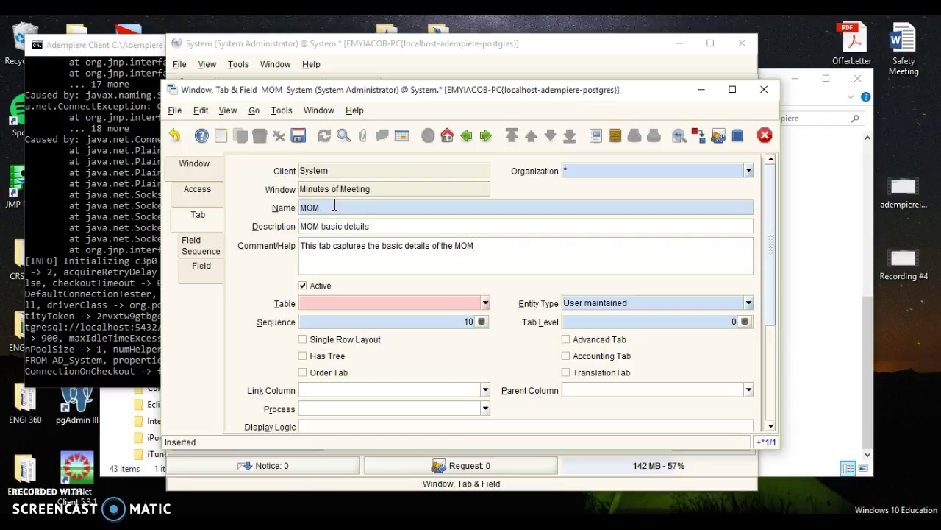
# Link the MOM tab to the table c_mom_Minutes of Meeting Detail.
pyautogui.click(485, 304)
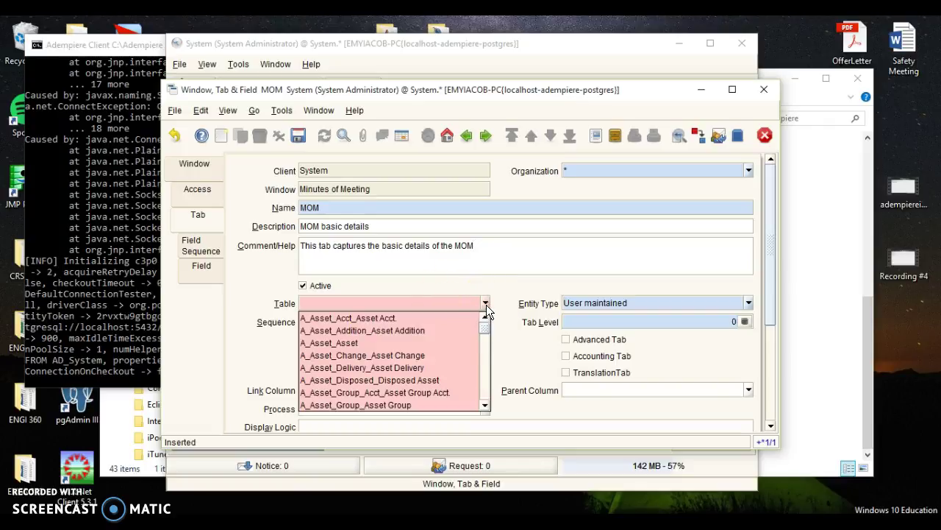
pyautogui.scroll(-10, 389, 357)
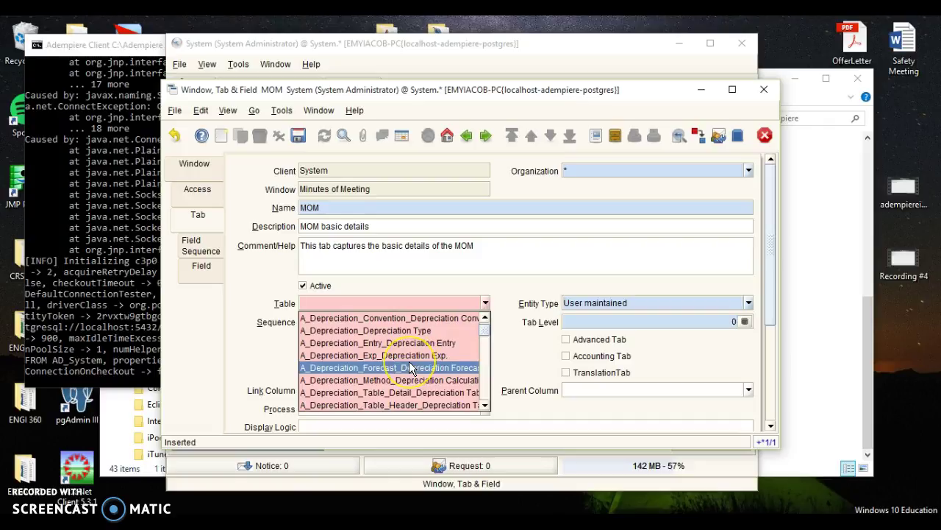
pyautogui.scroll(-20, 409, 362)
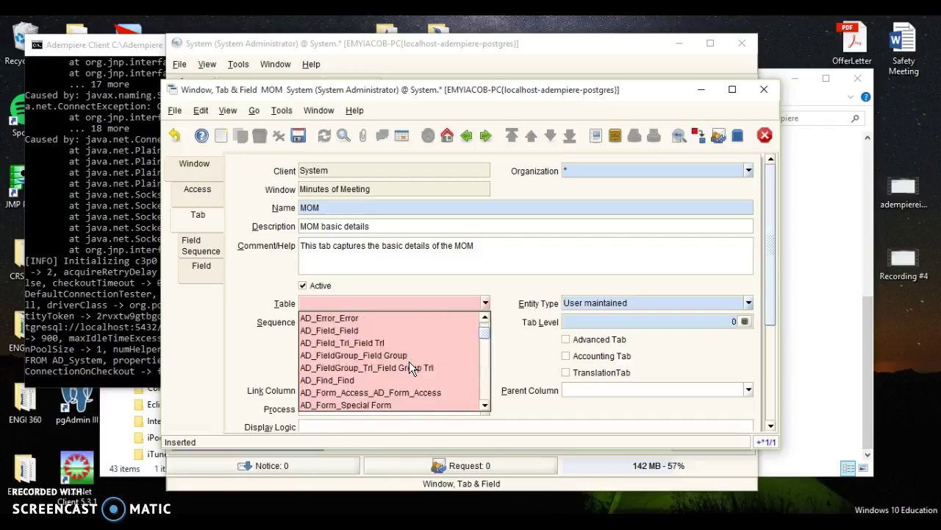
pyautogui.scroll(-20, 409, 362)
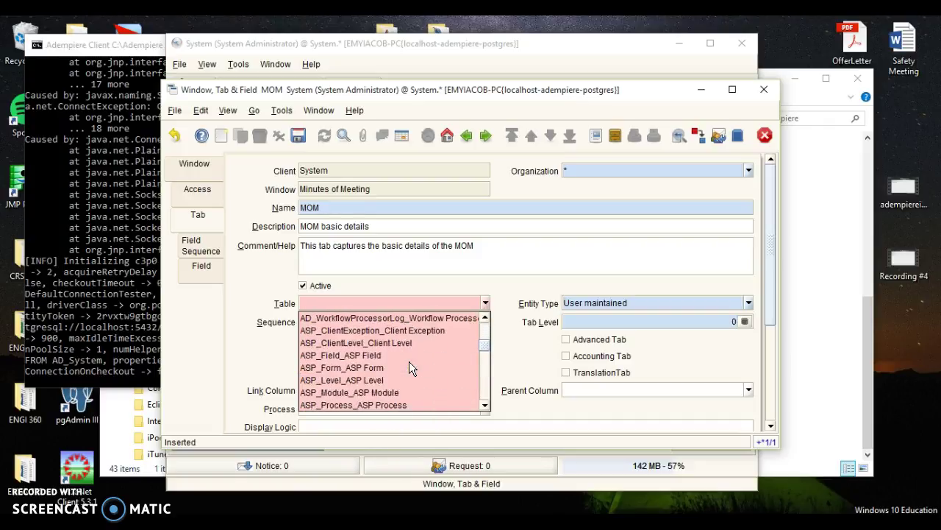
pyautogui.scroll(-20, 409, 361)
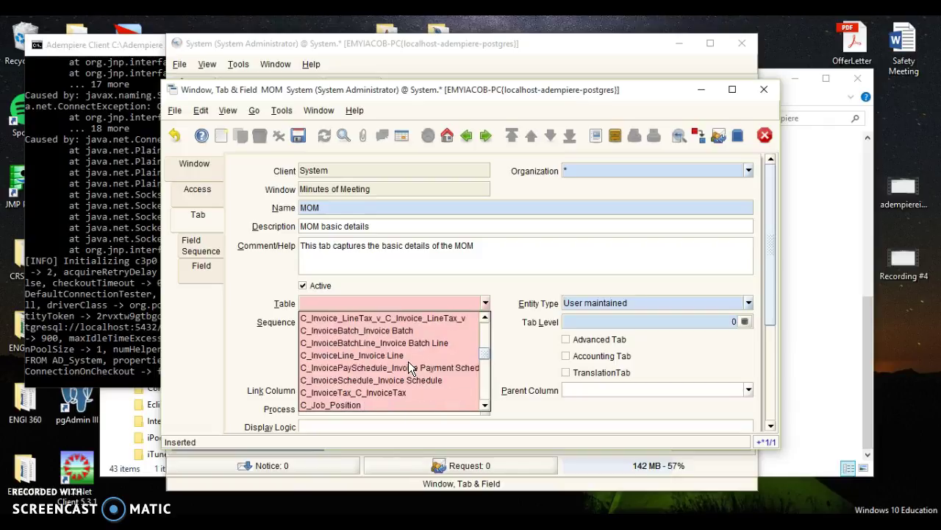
pyautogui.click(395, 380)
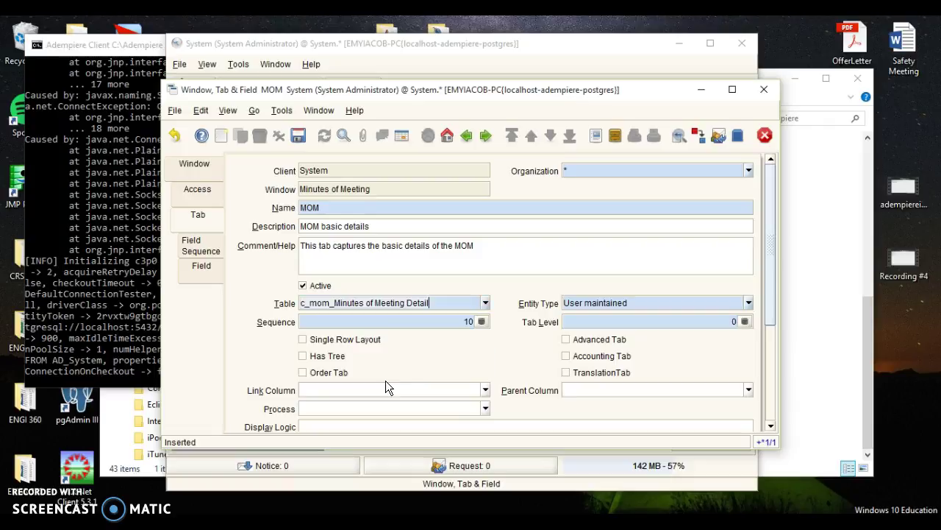
pyautogui.click(388, 370)
pyautogui.scroll(-2, 526, 335)
pyautogui.scroll(-5, 526, 334)
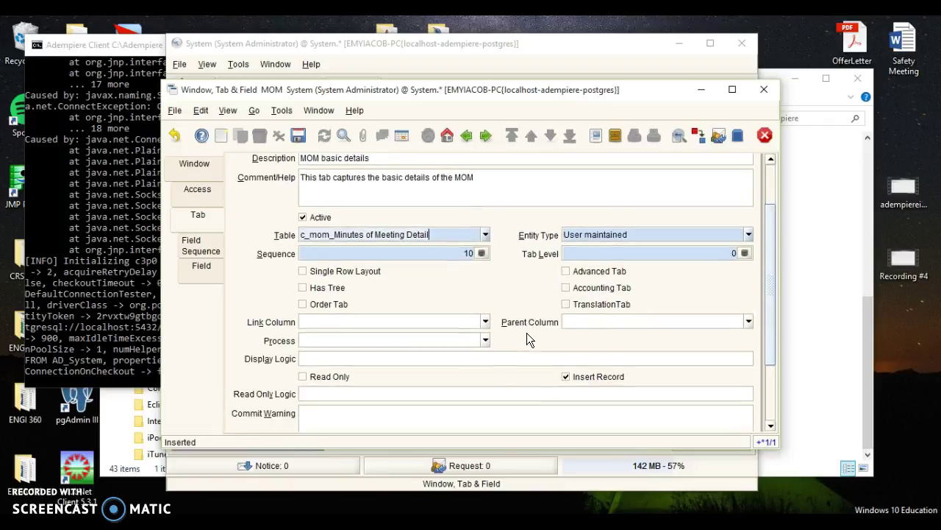
# Create the MOM tab's missing fields from its table columns and close the resulting field list.
pyautogui.scroll(-3, 526, 333)
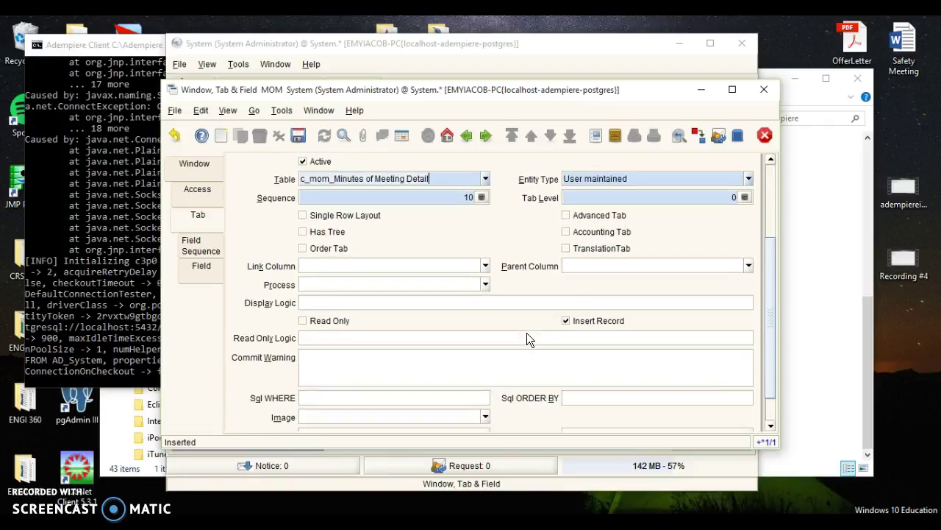
pyautogui.scroll(-1, 527, 335)
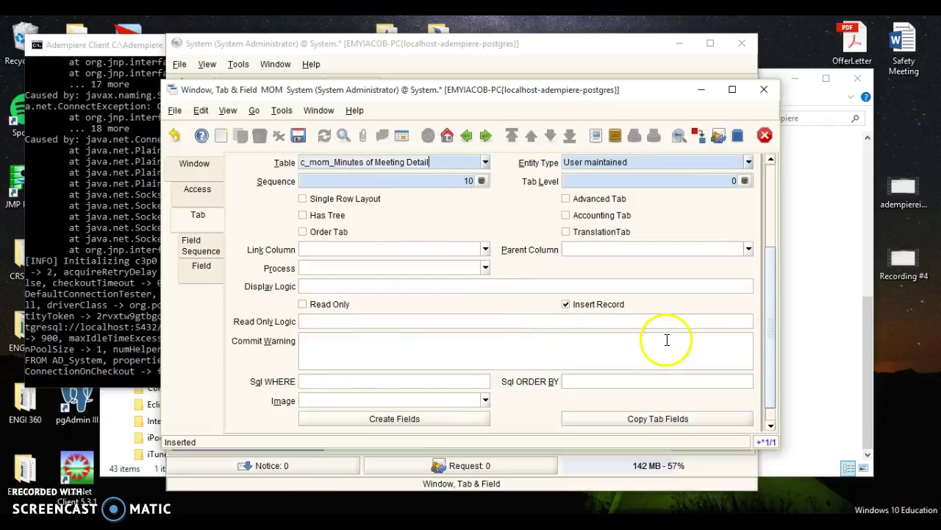
pyautogui.click(402, 428)
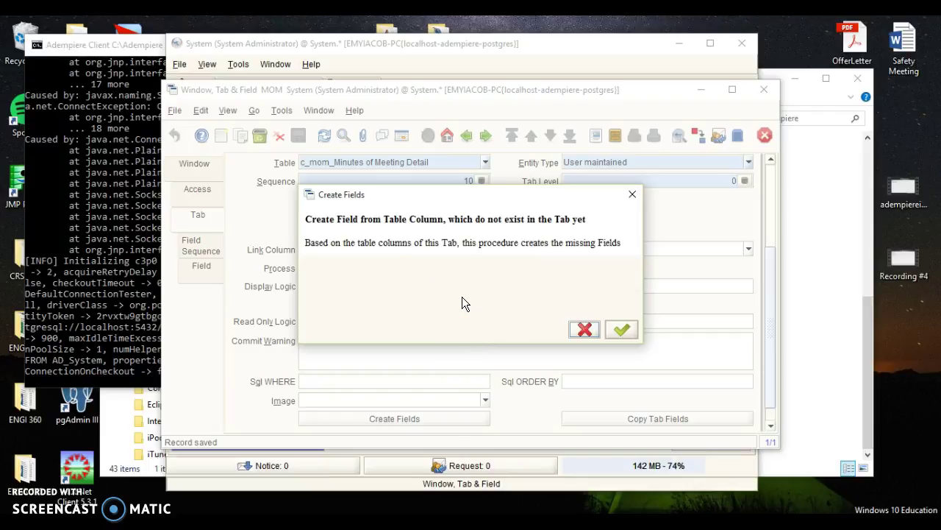
pyautogui.click(622, 330)
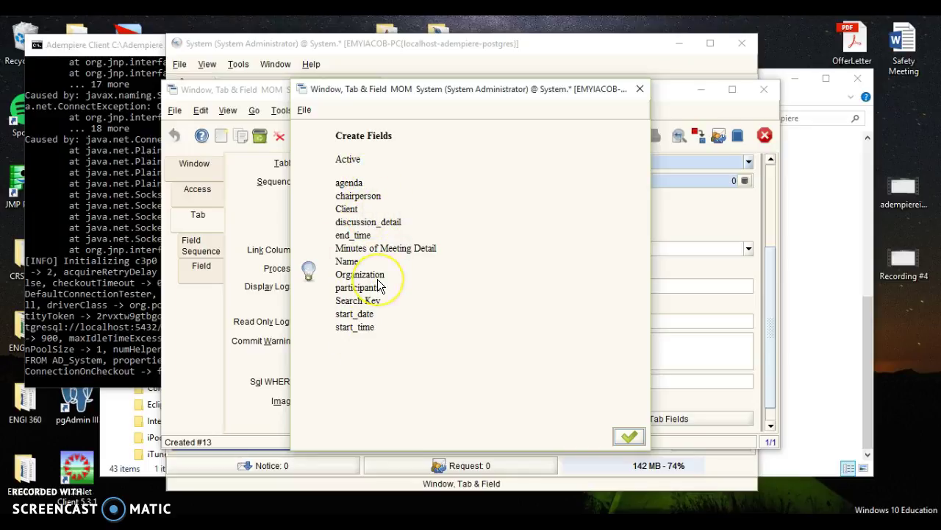
pyautogui.click(629, 437)
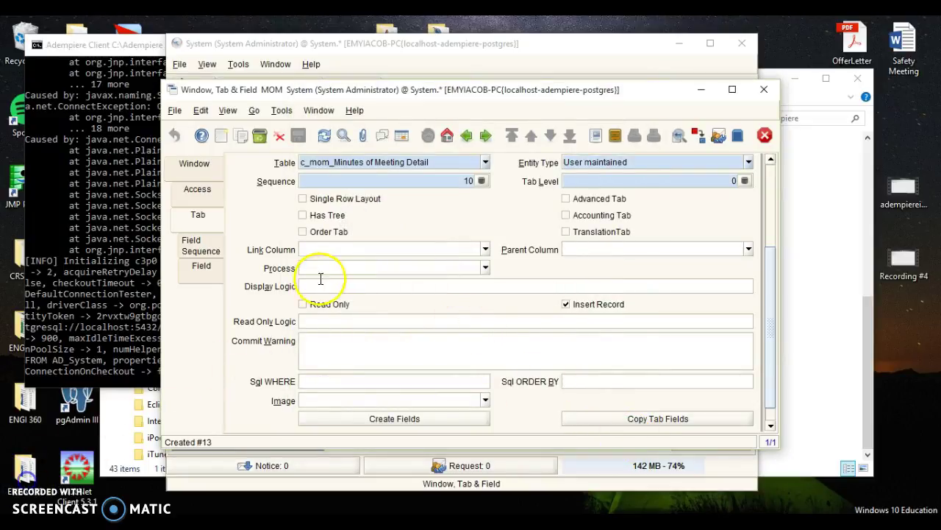
# In the MOM tab's field sequence, move Client to the first position.
pyautogui.click(205, 247)
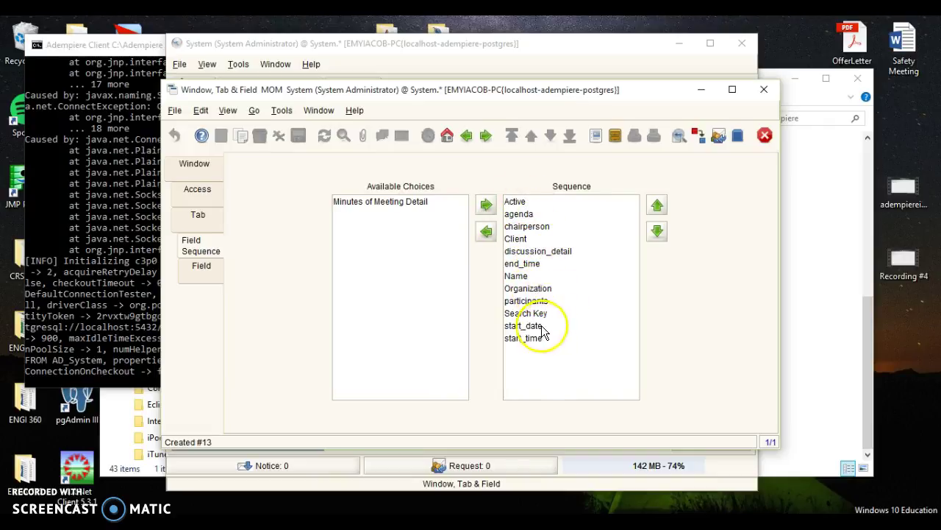
pyautogui.click(526, 240)
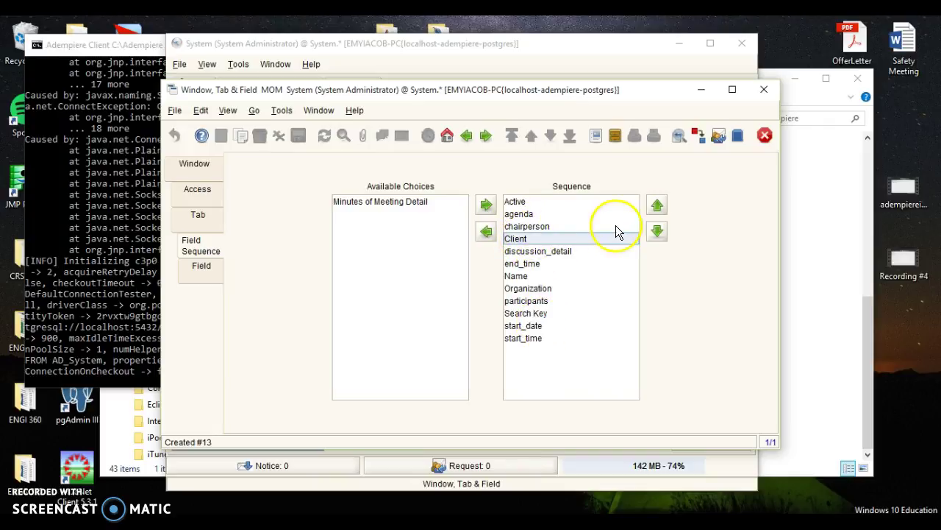
pyautogui.click(657, 208)
pyautogui.click(657, 208)
pyautogui.click(656, 207)
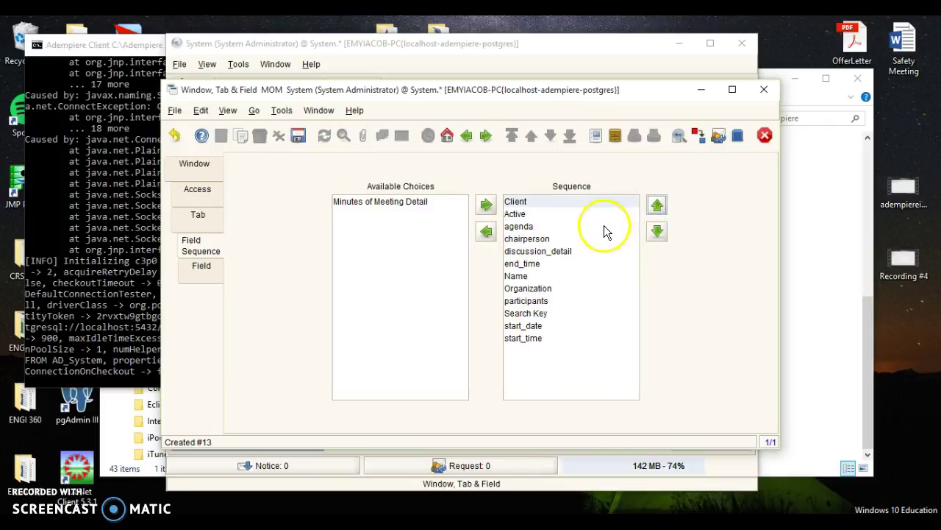
# Move Organization up the field sequence so it directly follows Client.
pyautogui.click(528, 287)
pyautogui.click(656, 206)
pyautogui.click(656, 206)
pyautogui.click(657, 206)
pyautogui.click(657, 206)
pyautogui.click(657, 206)
pyautogui.click(657, 206)
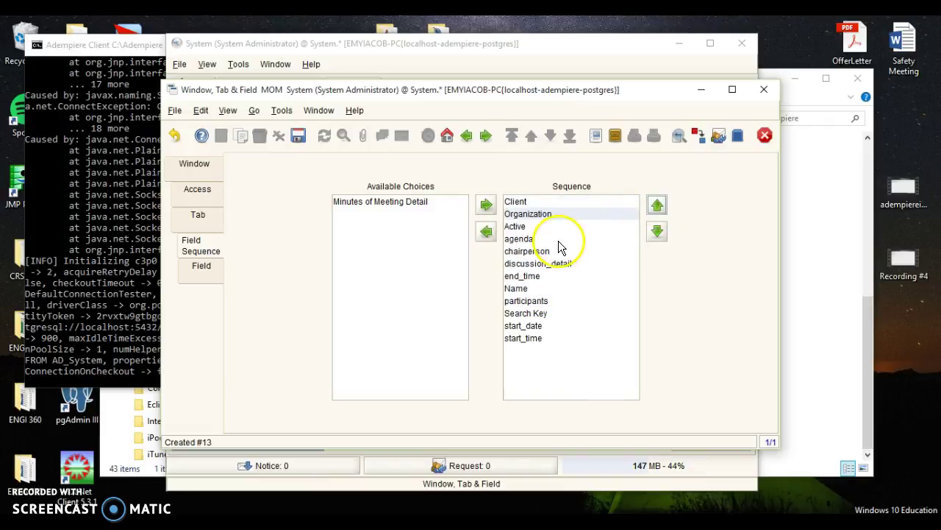
# Move Name up the field sequence so it directly follows Organization.
pyautogui.click(541, 288)
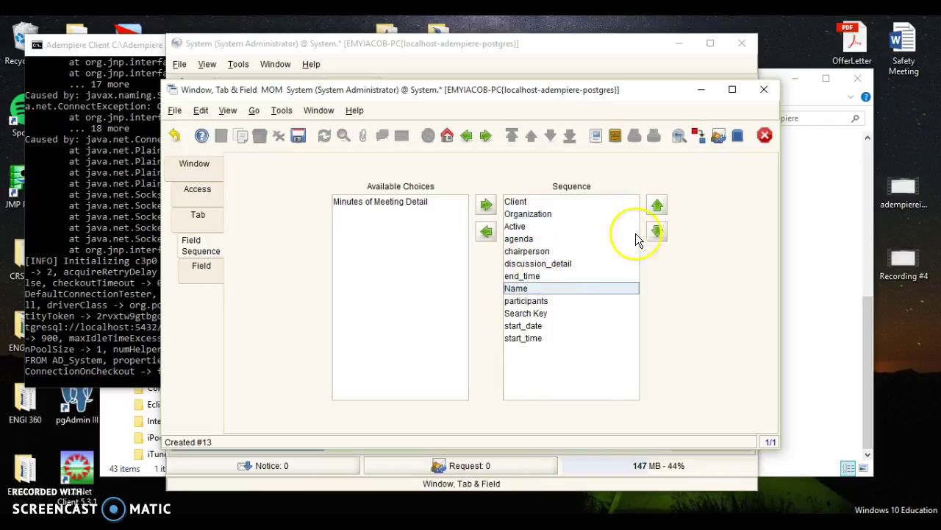
pyautogui.click(656, 206)
pyautogui.click(656, 206)
pyautogui.click(657, 206)
pyautogui.click(657, 206)
pyautogui.click(657, 206)
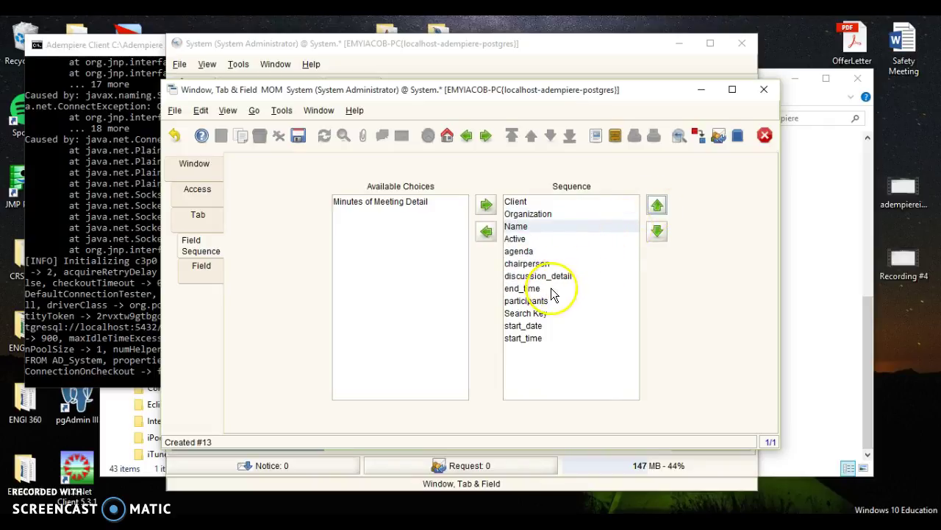
# Move Search Key up the field sequence so it sits between Name and Active.
pyautogui.click(537, 313)
pyautogui.click(651, 209)
pyautogui.click(651, 209)
pyautogui.click(651, 210)
pyautogui.click(651, 209)
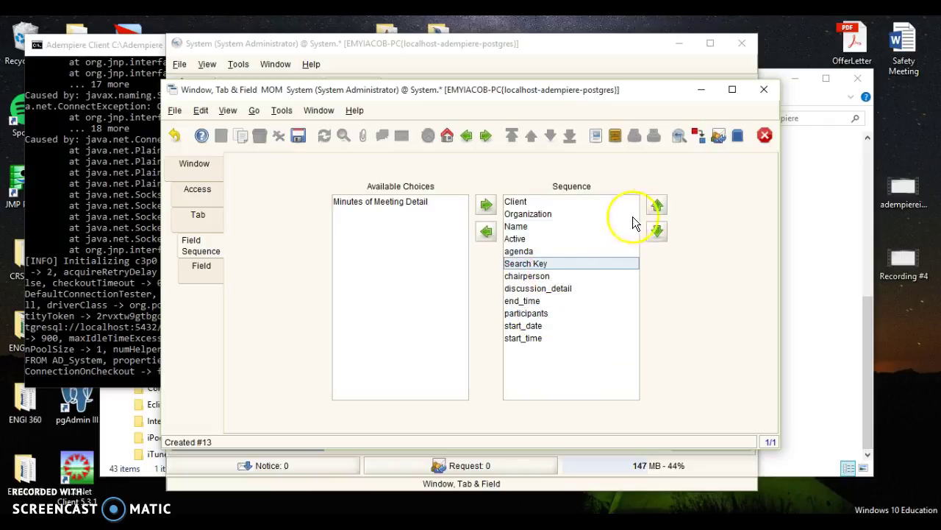
pyautogui.click(662, 203)
pyautogui.click(661, 203)
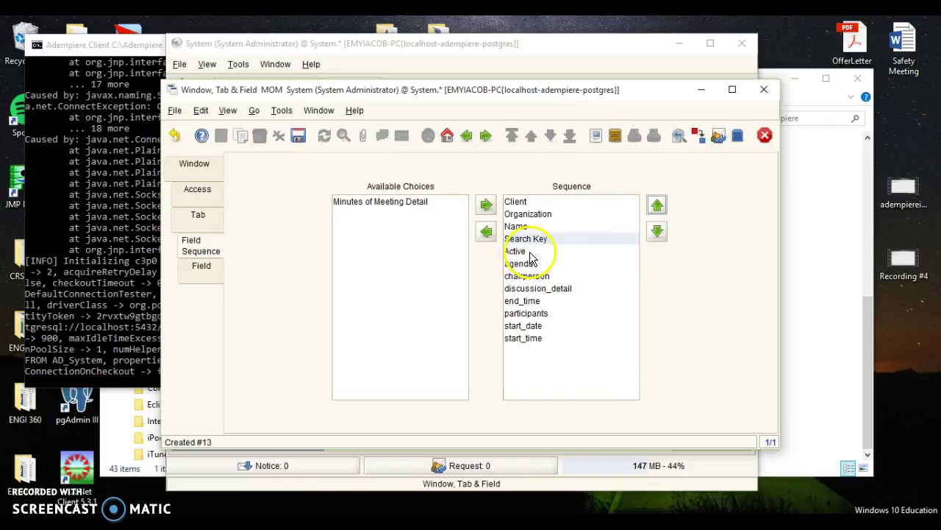
# Move chairperson above agenda in the field sequence and place start_date directly after chairperson.
pyautogui.click(528, 276)
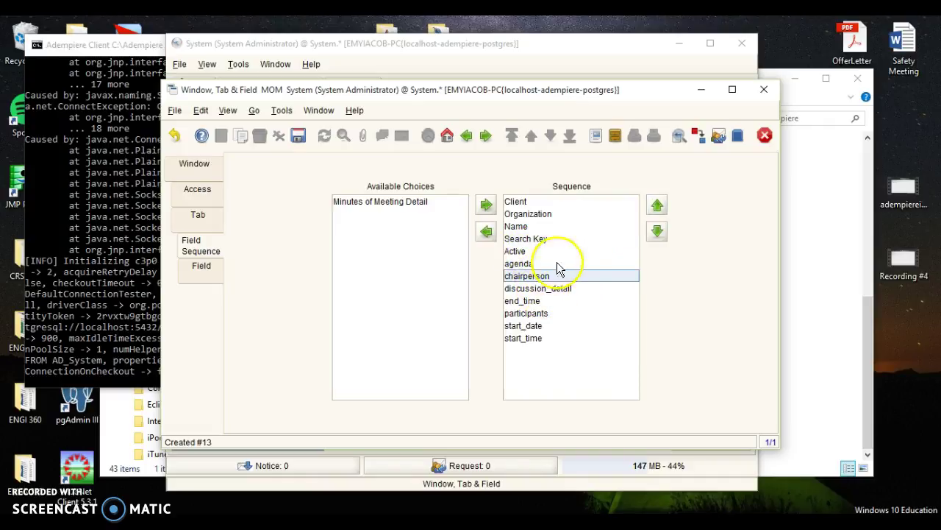
pyautogui.click(657, 206)
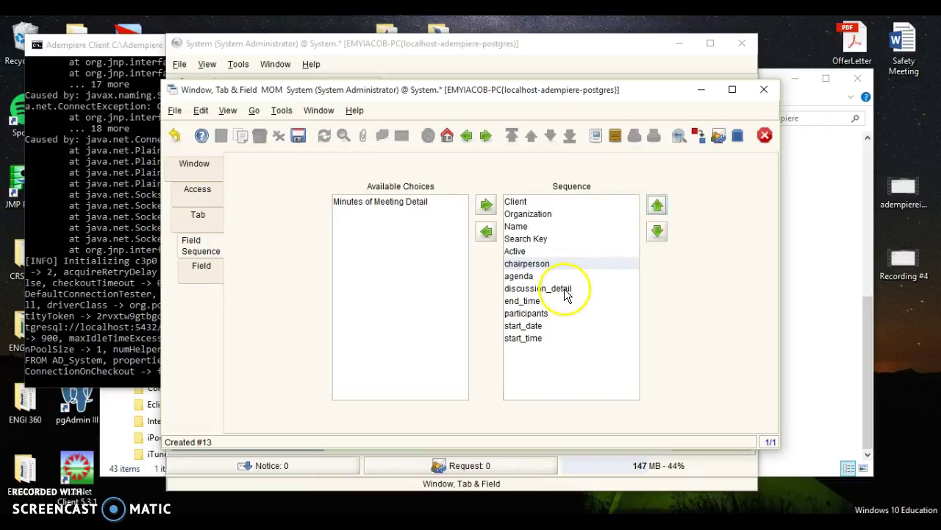
pyautogui.click(534, 327)
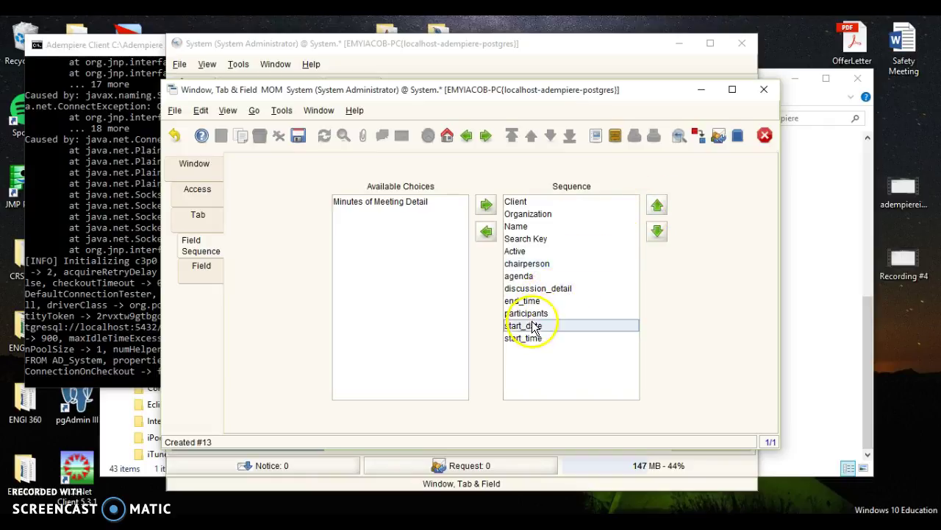
pyautogui.click(657, 205)
pyautogui.click(657, 205)
pyautogui.click(656, 205)
pyautogui.click(657, 205)
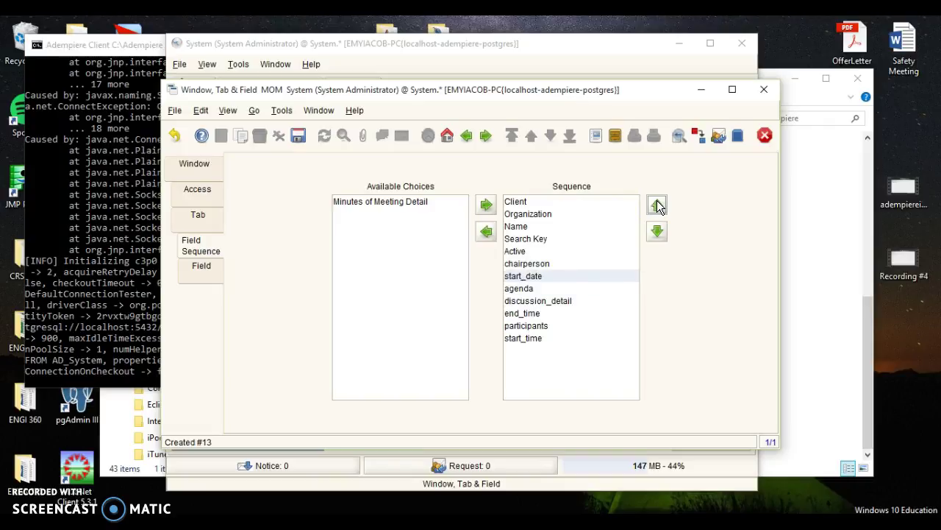
# Move start_time up the field sequence so it directly follows start_date.
pyautogui.click(528, 338)
pyautogui.click(656, 207)
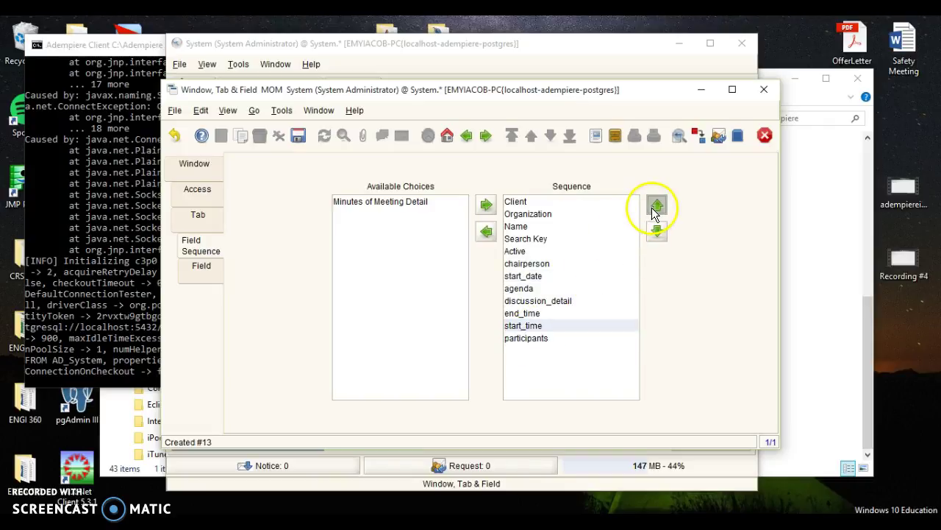
pyautogui.click(657, 206)
pyautogui.click(656, 206)
pyautogui.click(657, 206)
# Move end_time directly after start_time in the field sequence, and place participants between end_time and agenda.
pyautogui.click(536, 326)
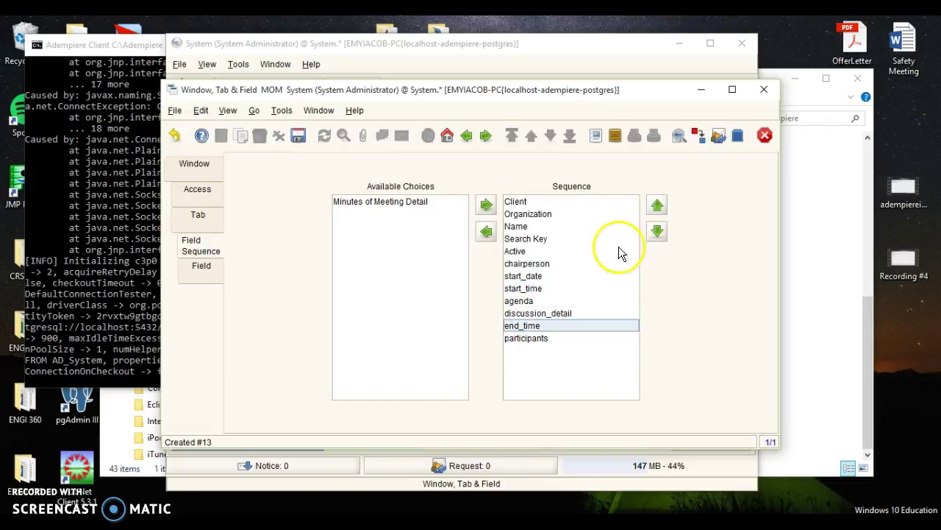
pyautogui.click(656, 206)
pyautogui.click(657, 206)
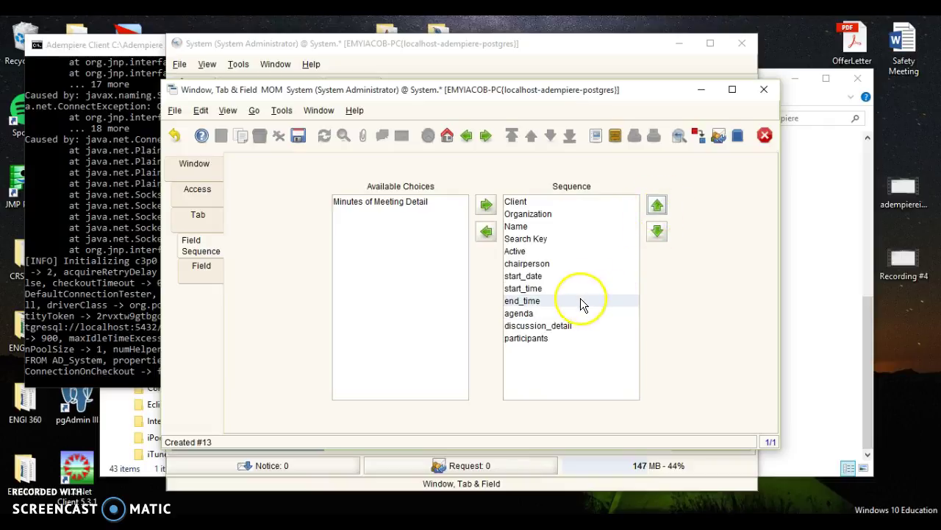
pyautogui.click(541, 337)
pyautogui.click(657, 206)
pyautogui.click(657, 206)
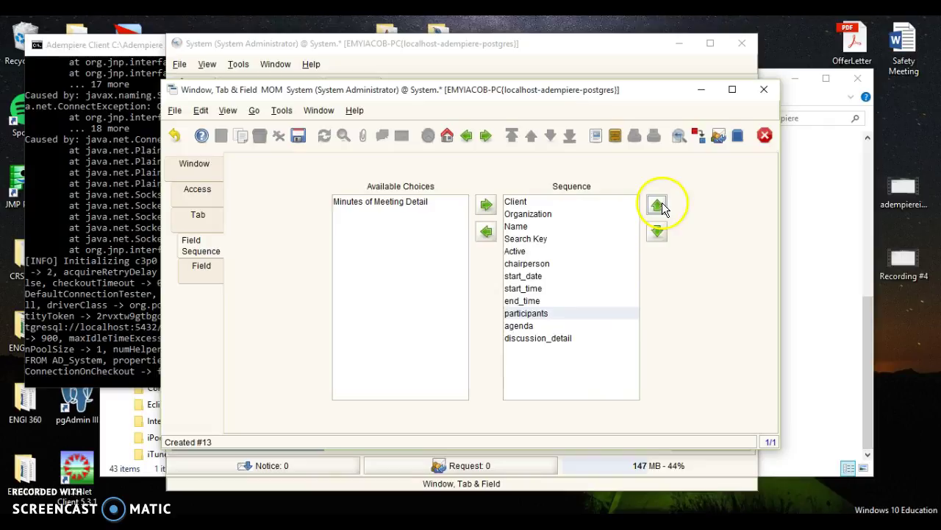